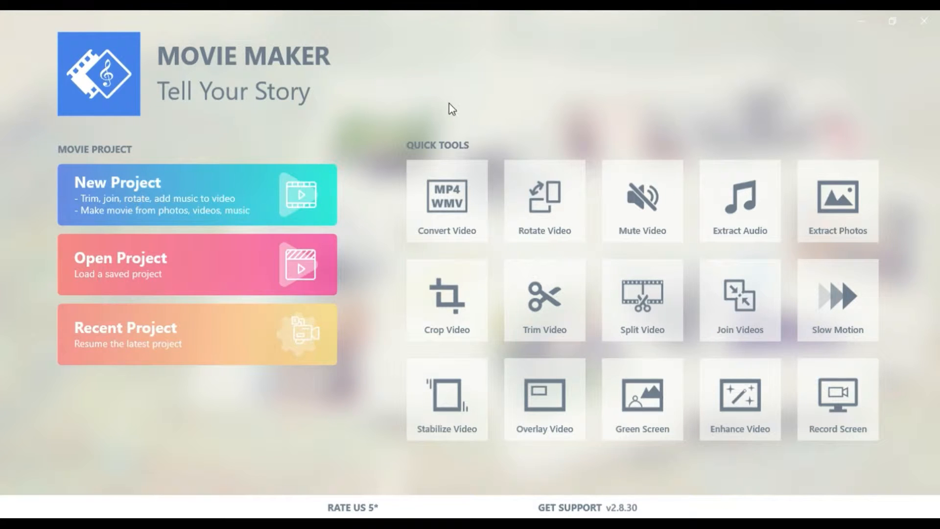
Start a new movie project and add the Minecraft gameplay video at the current position.
left_click(300, 197)
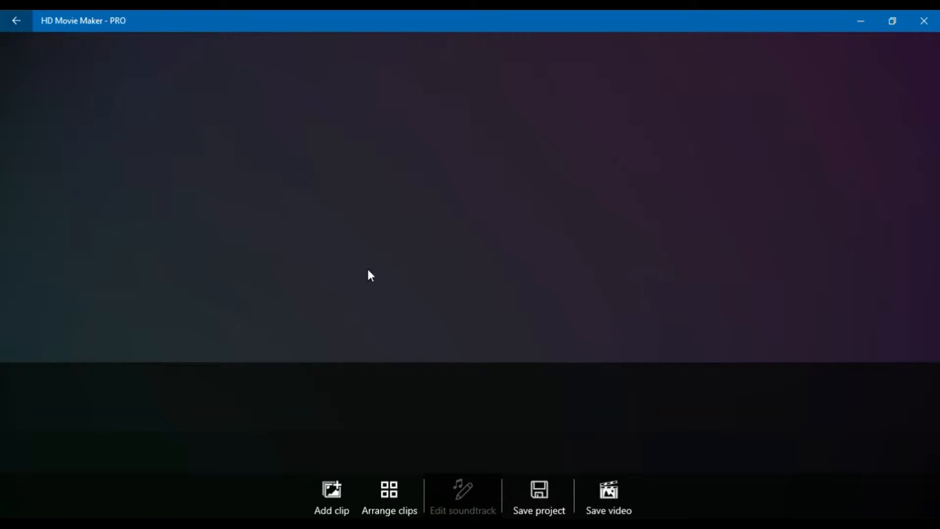
left_click(334, 490)
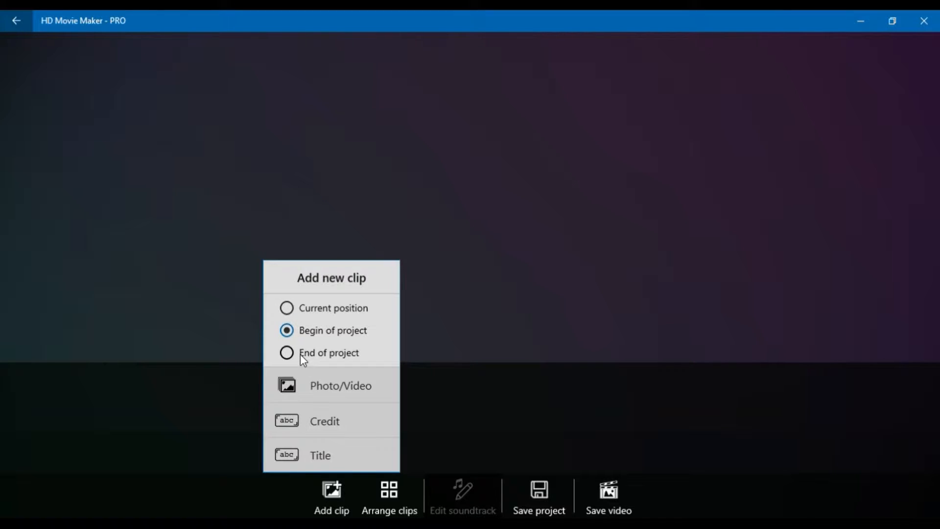
left_click(287, 309)
left_click(320, 397)
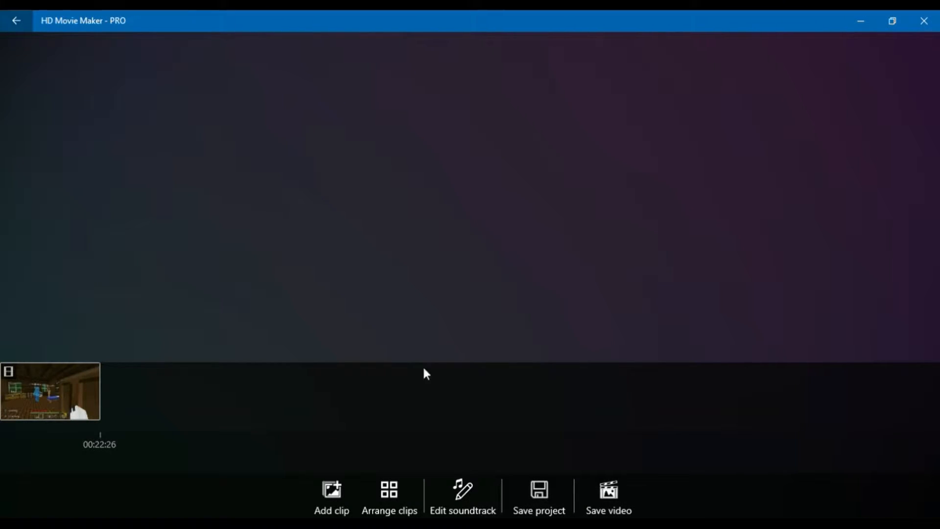
Add the JAWA BEAR intro video at the beginning of the project, before the gameplay clip.
left_click(335, 500)
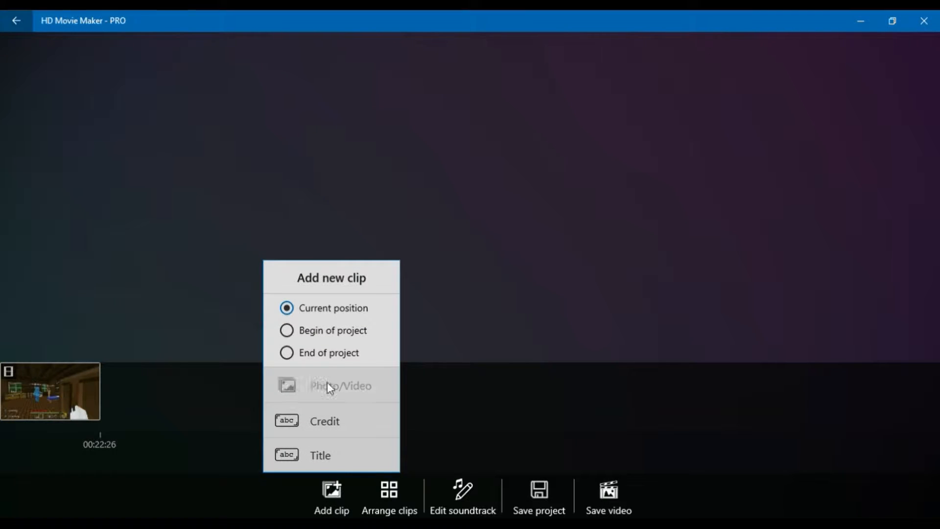
left_click(312, 331)
left_click(359, 385)
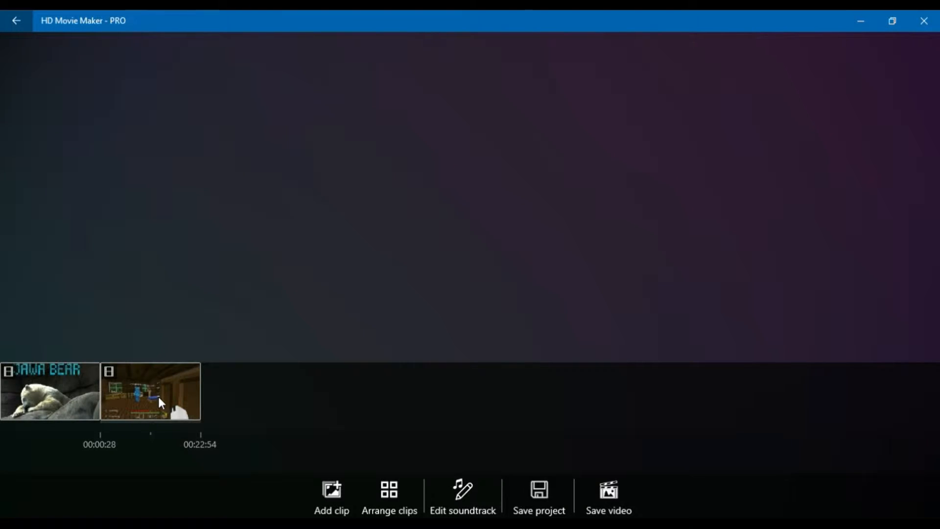
Apply the Swirl transition to the Minecraft gameplay clip.
left_click(158, 398)
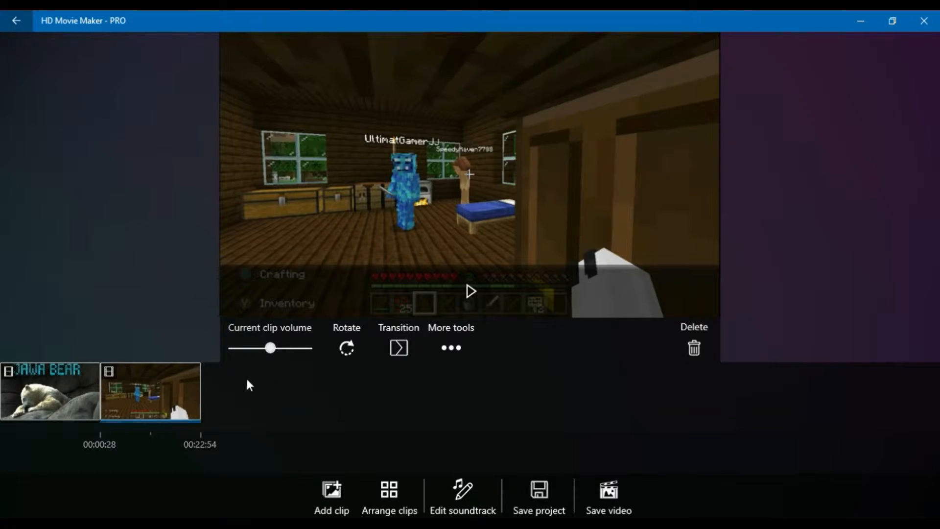
left_click(398, 349)
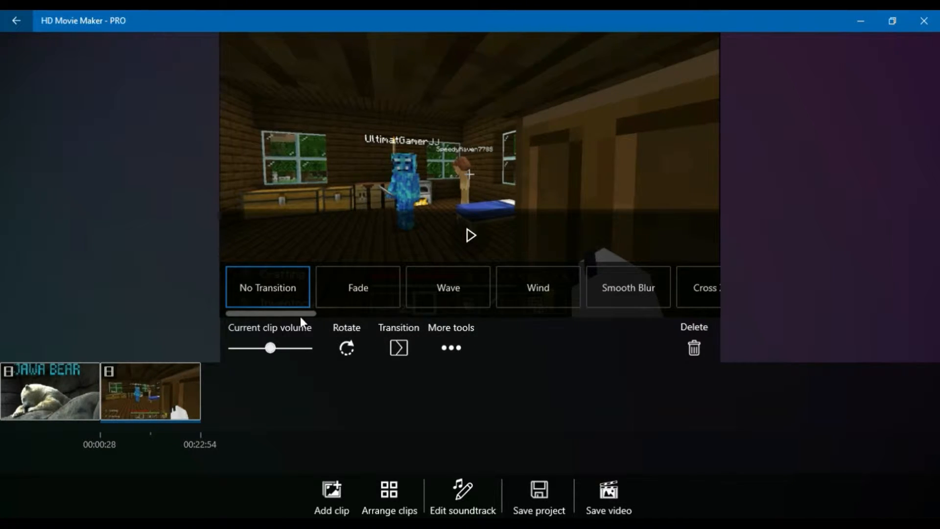
left_click_drag(305, 316, 392, 311)
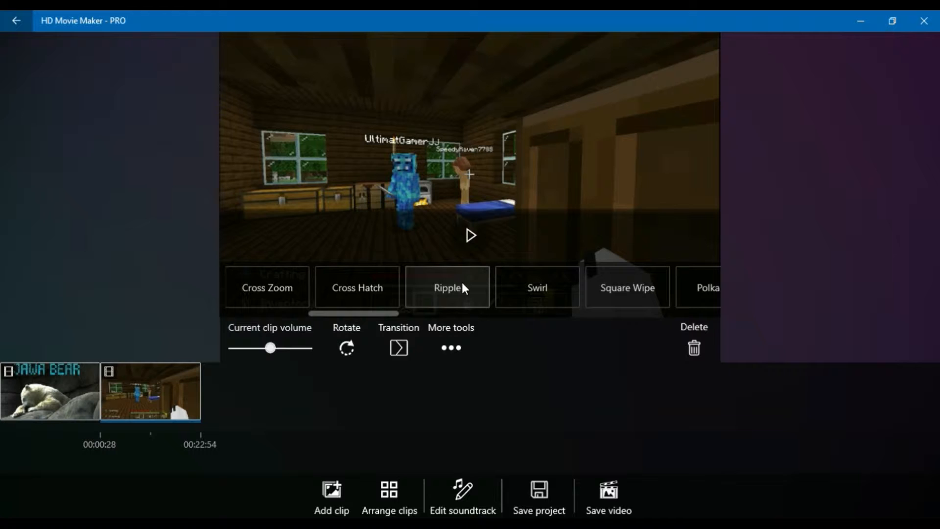
left_click(532, 280)
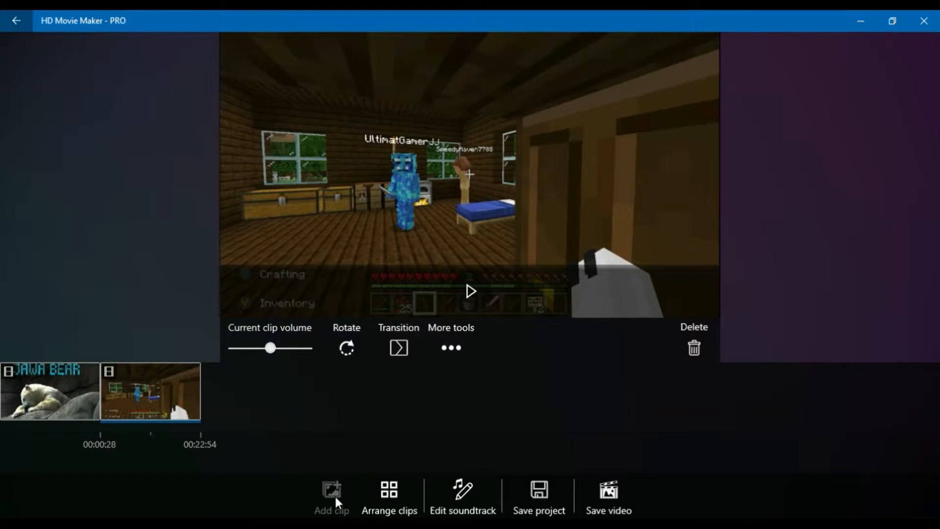
Open the soundtrack for editing and select the audio section under the gameplay clip, from 0:28 to 22:54.
left_click(457, 493)
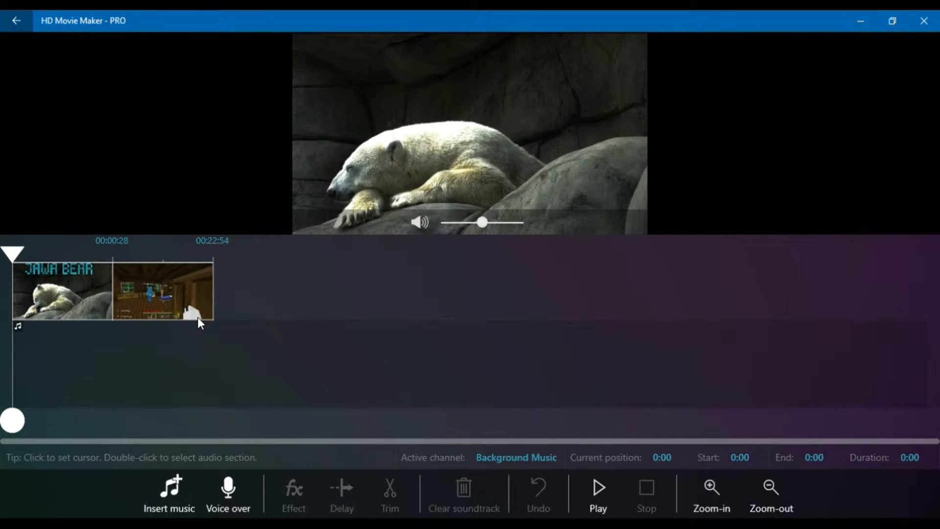
double_click(198, 317)
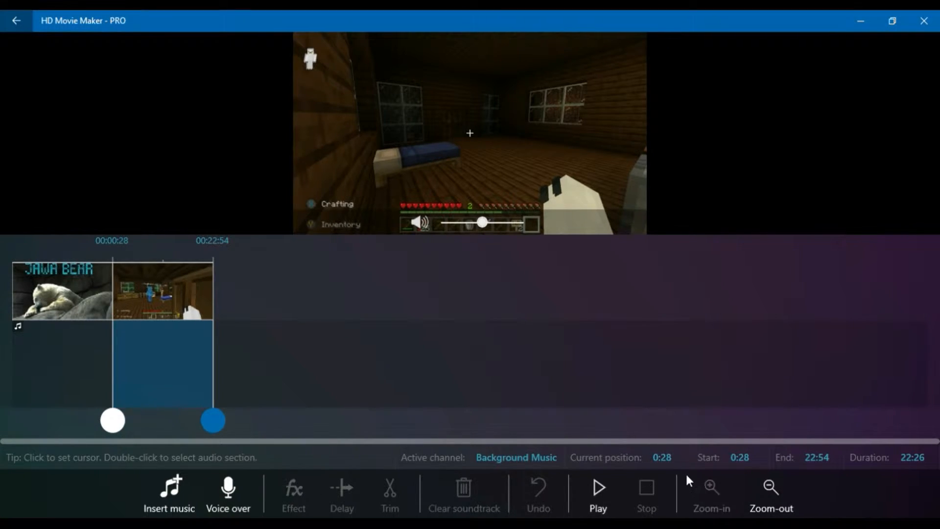
left_click(711, 486)
left_click(711, 483)
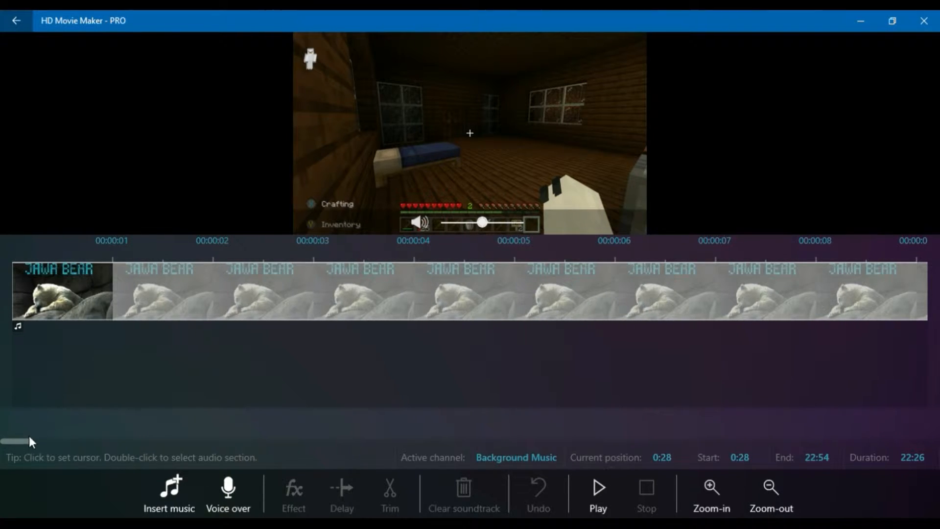
left_click_drag(27, 443, 42, 440)
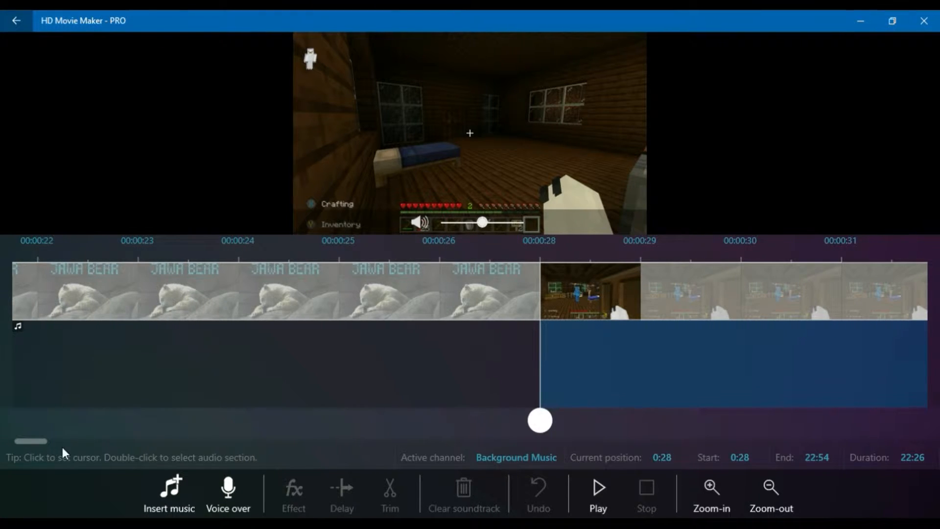
left_click_drag(38, 440, 39, 439)
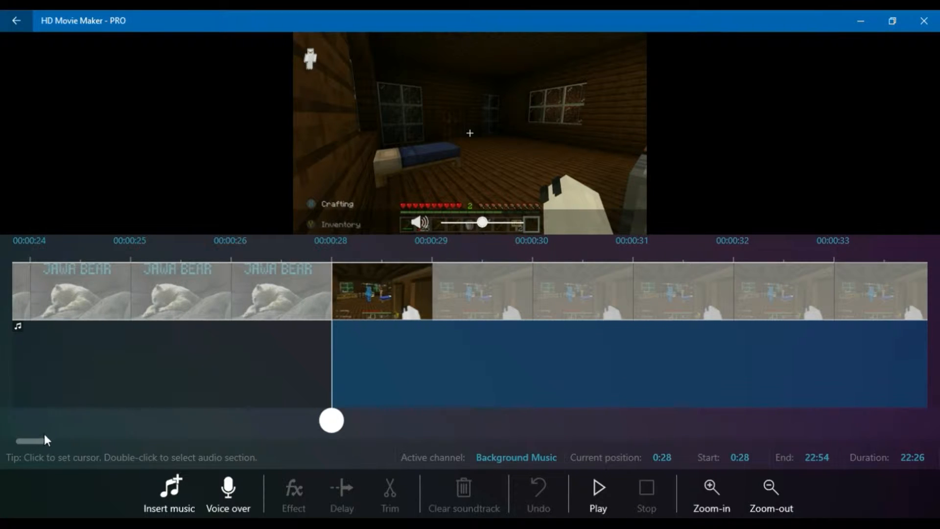
Insert a local music file into the background music at the current cursor position, 0:28.
left_click(171, 485)
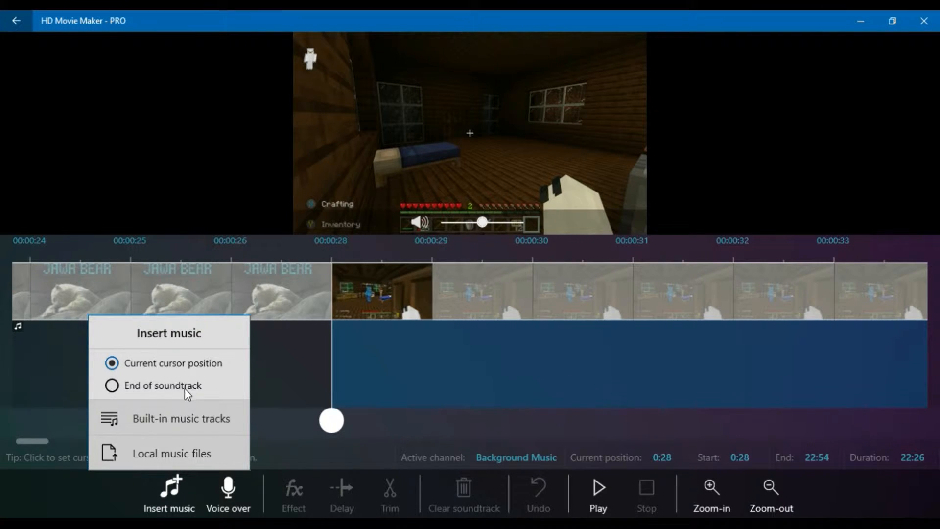
left_click(185, 450)
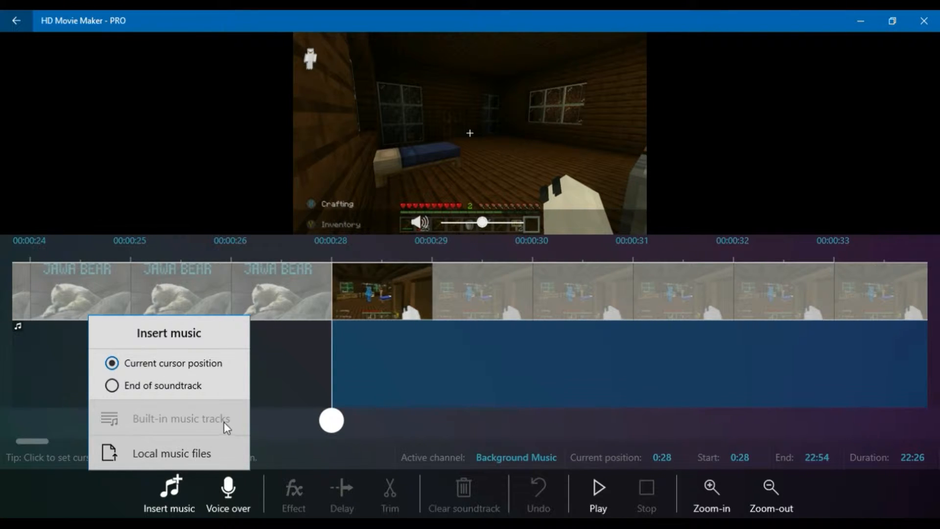
left_click(207, 460)
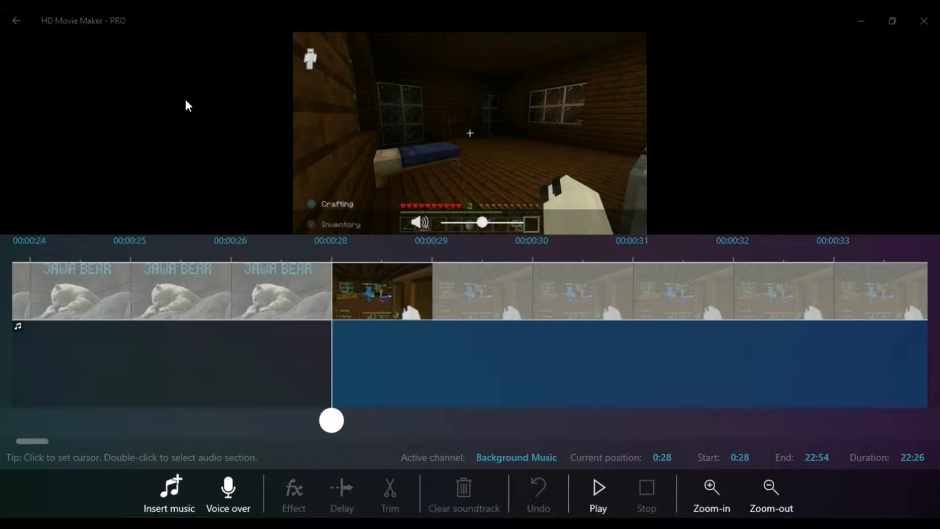
left_click(360, 321)
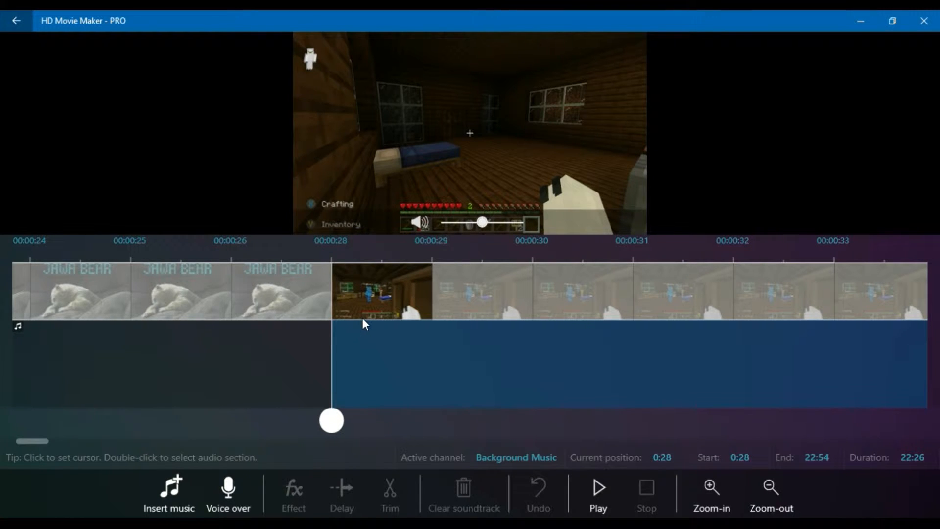
double_click(369, 317)
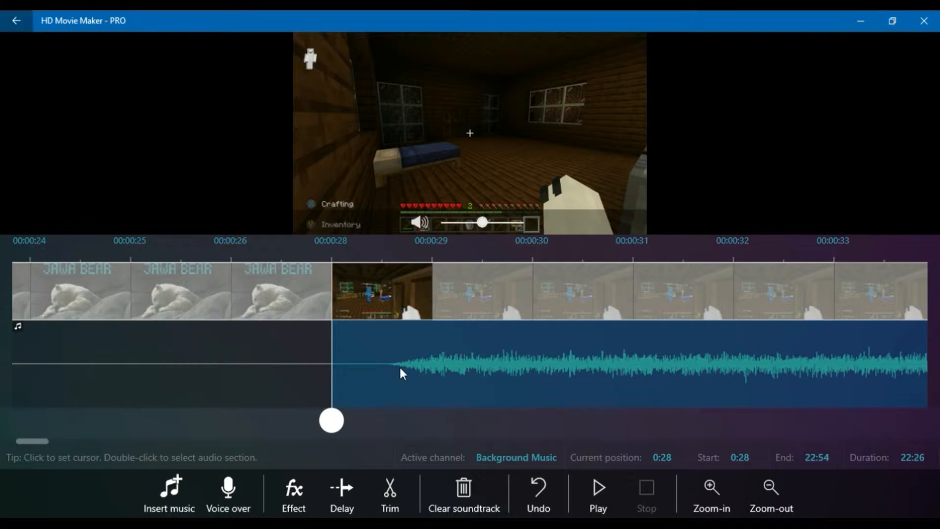
Select the quiet lead-in of the music starting at 0:28 and play it back to check the sound.
left_click(333, 367)
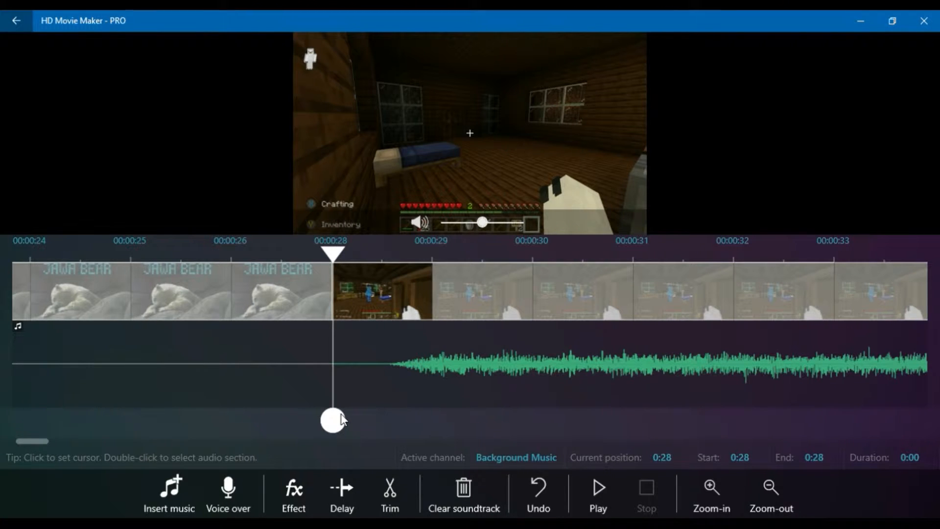
left_click_drag(342, 421, 399, 424)
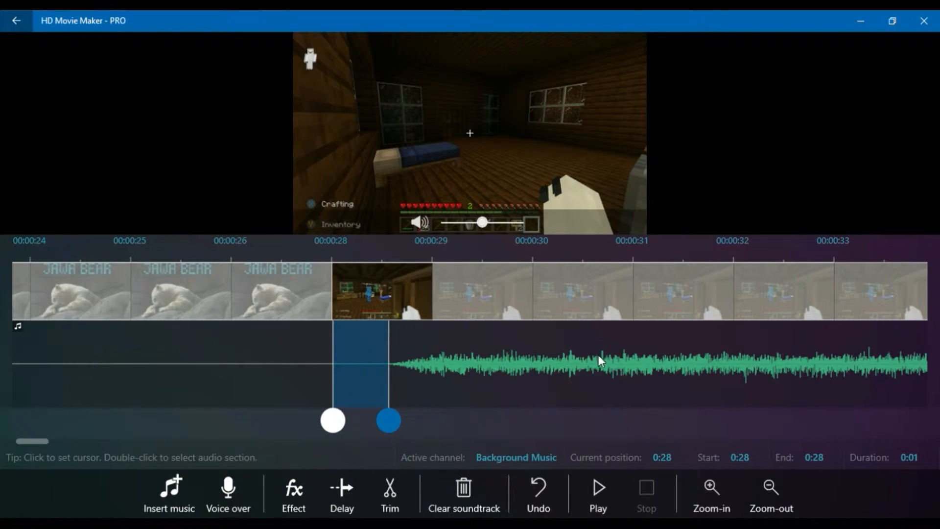
left_click(606, 501)
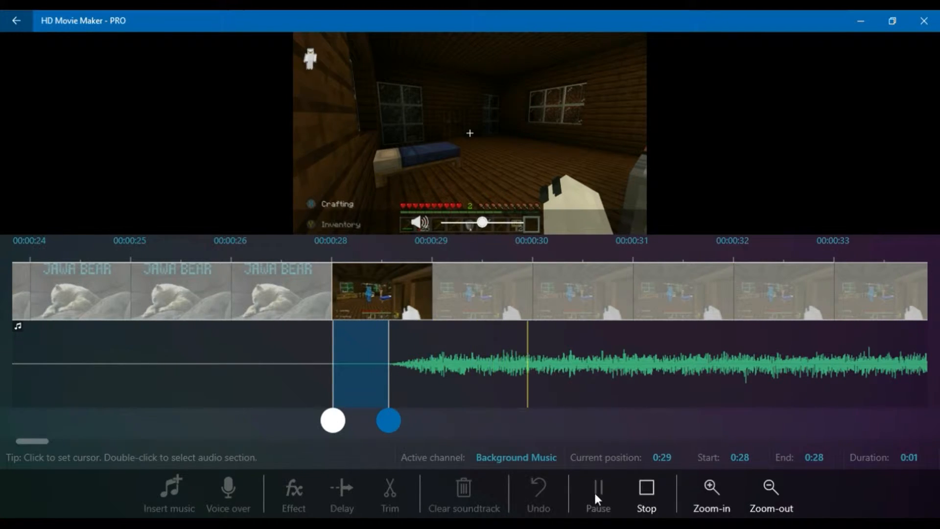
left_click(642, 485)
left_click(600, 495)
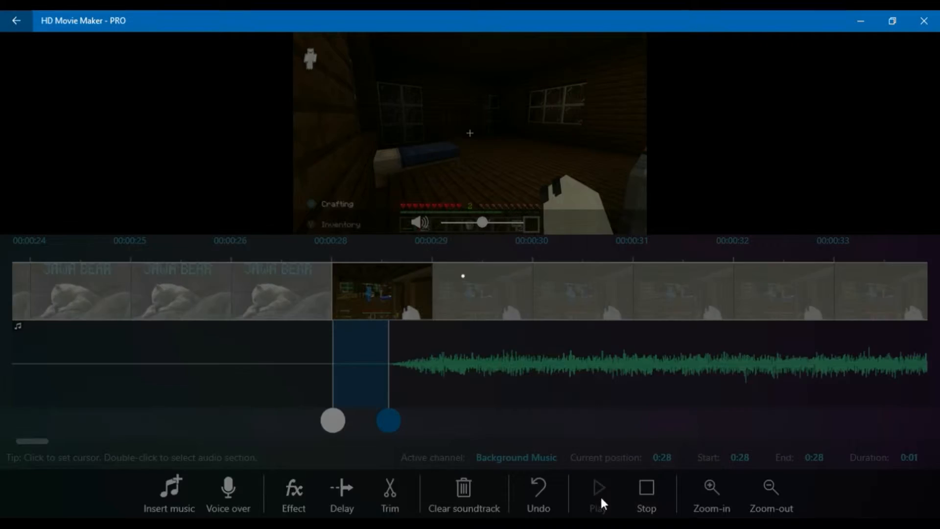
left_click(645, 485)
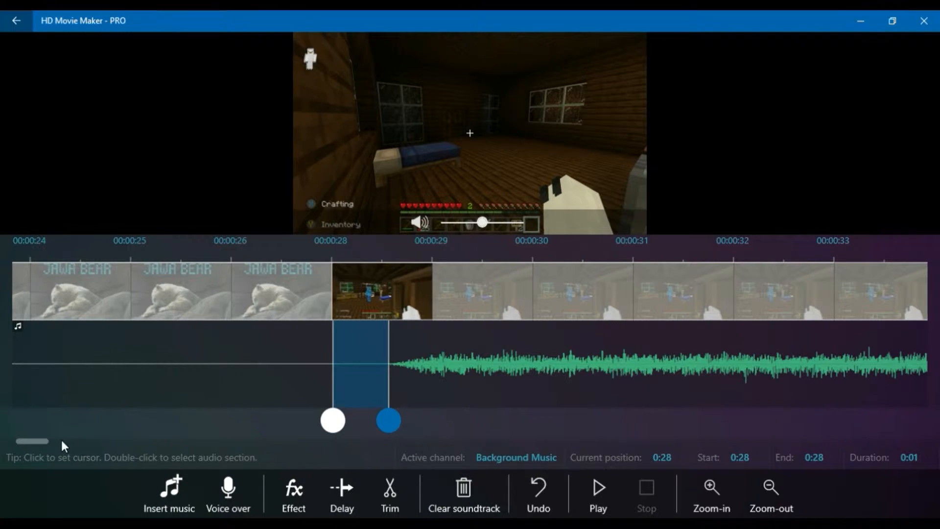
Select the quiet tail of the music track from 3:57 to 4:02 and preview it.
left_click_drag(37, 439, 182, 443)
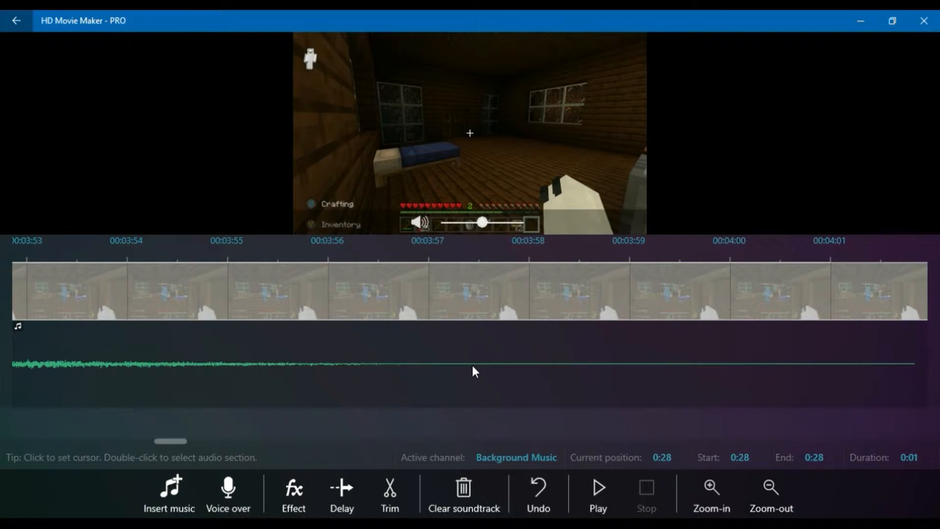
left_click(410, 364)
left_click_drag(410, 420, 846, 435)
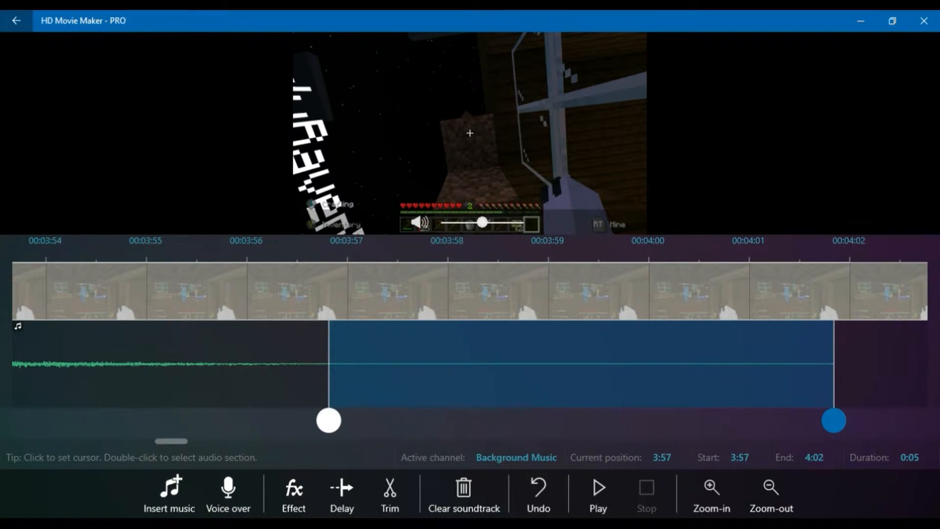
left_click(601, 492)
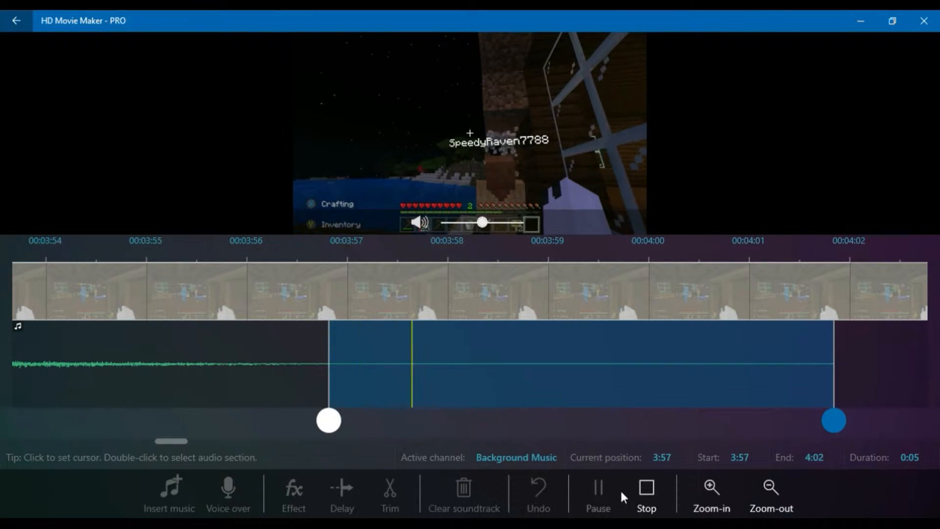
left_click(643, 494)
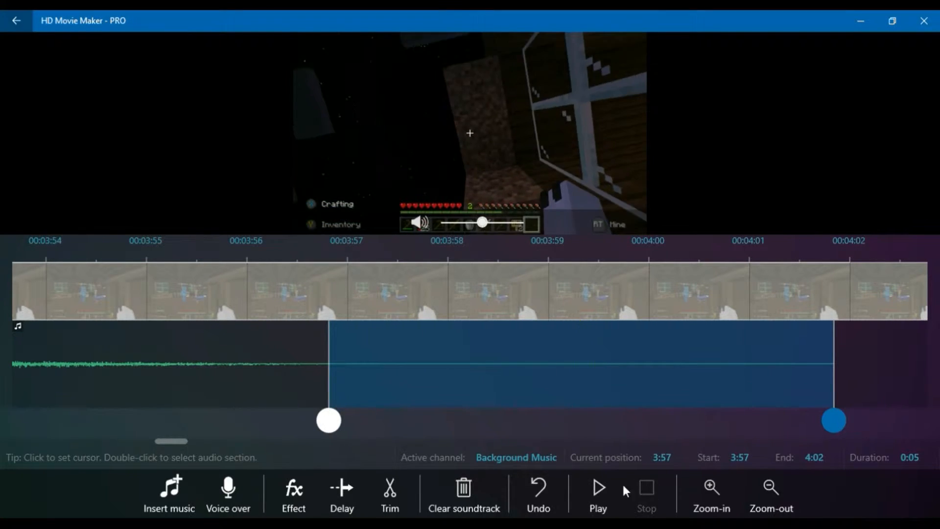
Move the tail selection's start to 3:59, preview it, and trim the section from 3:59 to 4:02.
left_click_drag(336, 424, 502, 437)
left_click(598, 492)
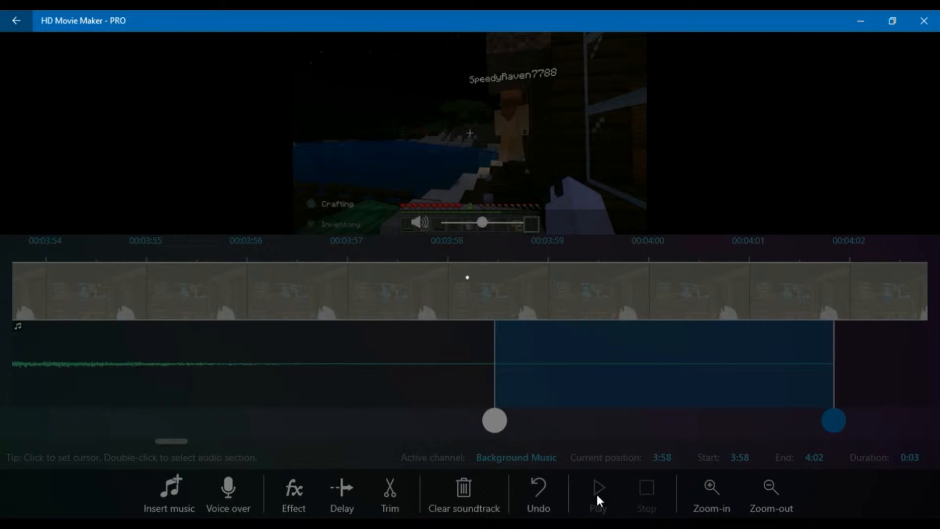
left_click(637, 491)
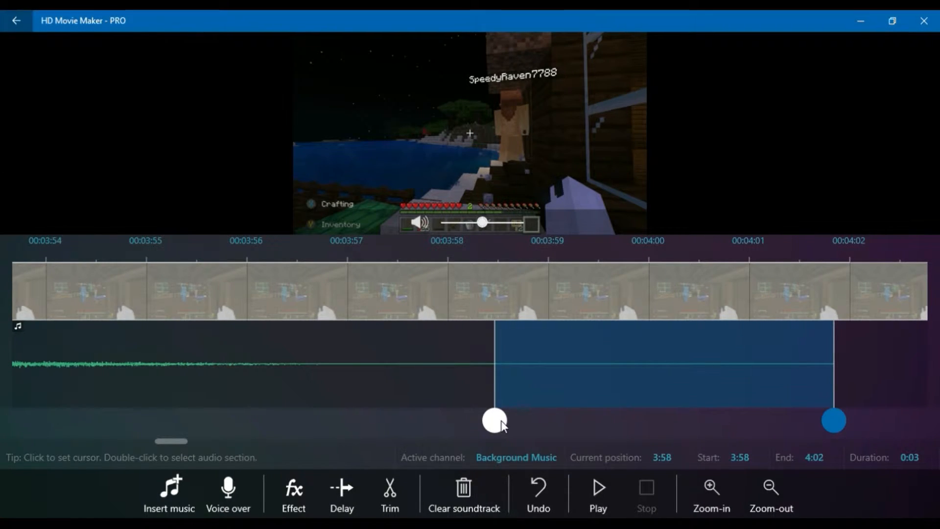
left_click_drag(495, 431, 601, 421)
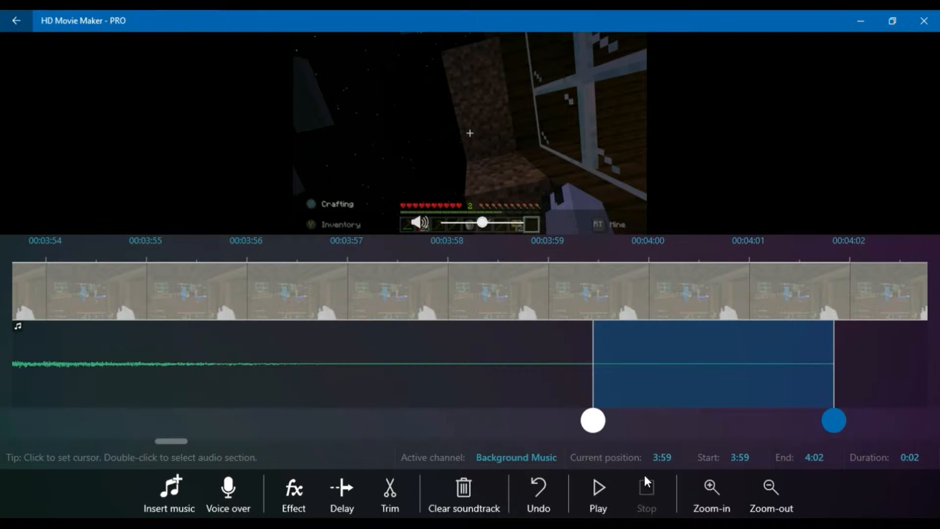
left_click(596, 489)
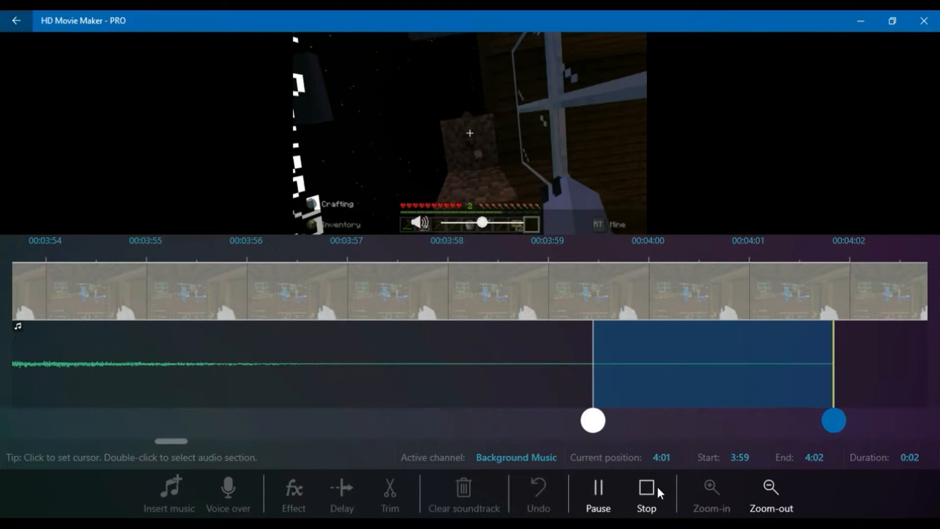
left_click(643, 492)
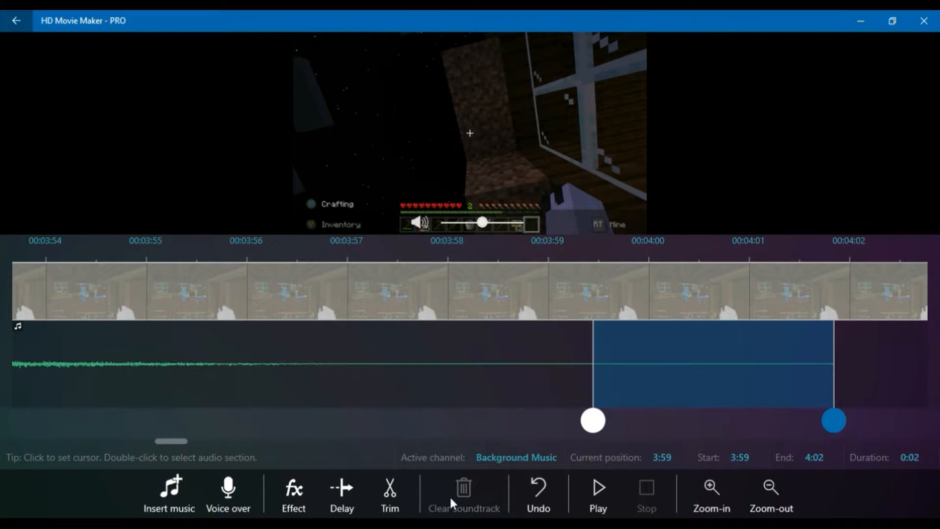
left_click(401, 490)
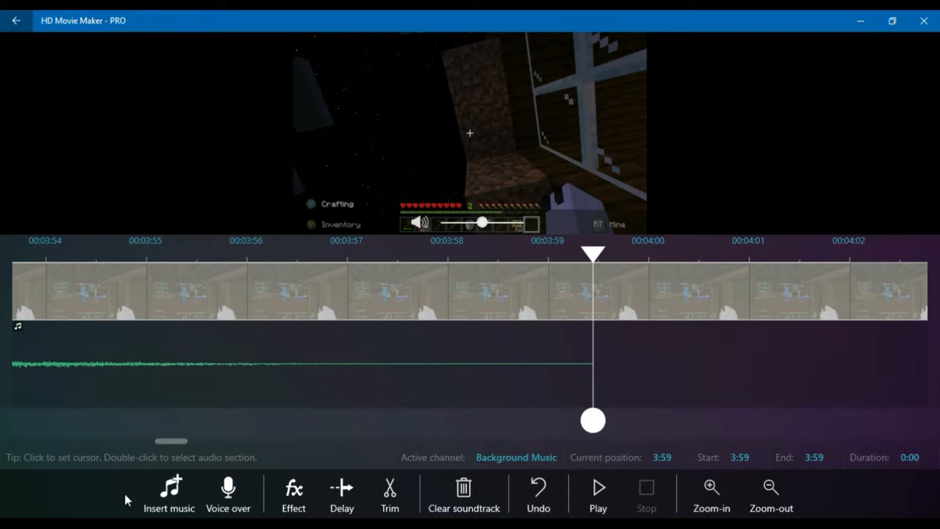
Insert a local music file into the background music at the end of the soundtrack, at 3:59.
left_click(161, 486)
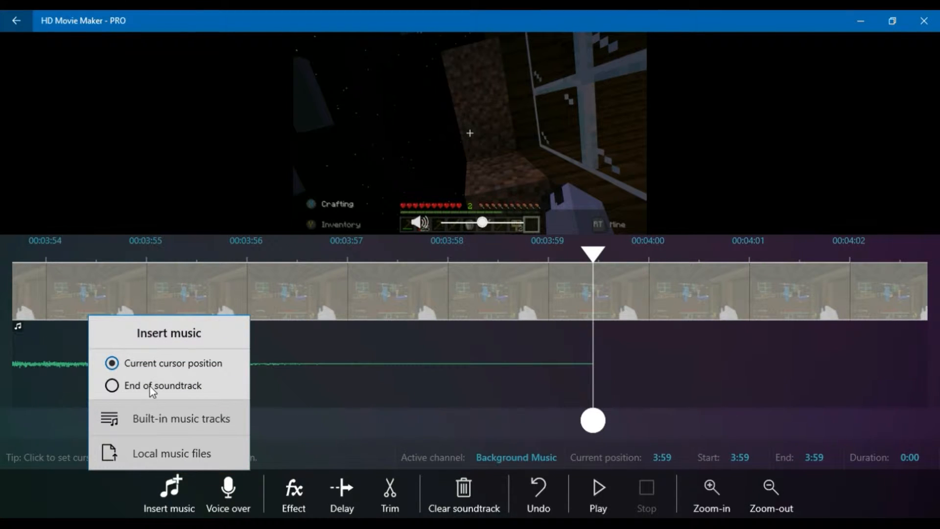
left_click(169, 386)
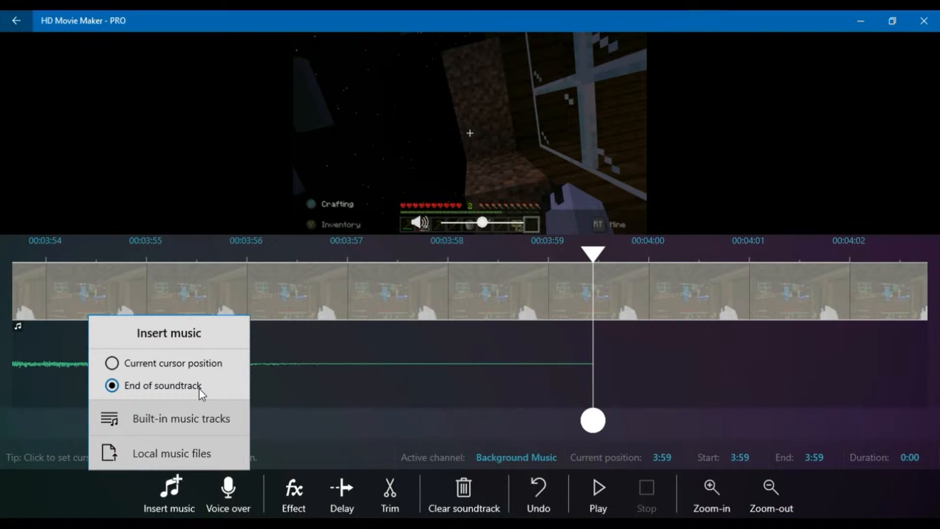
left_click(189, 418)
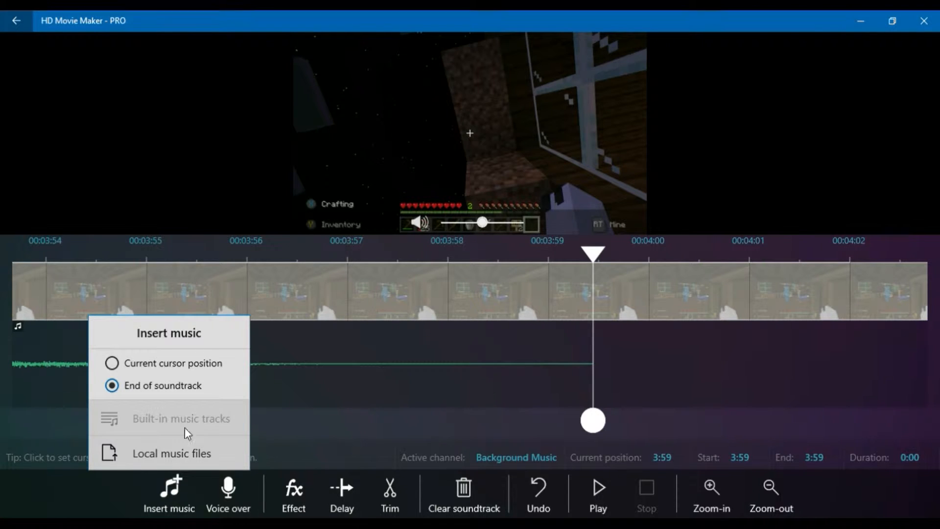
left_click(174, 454)
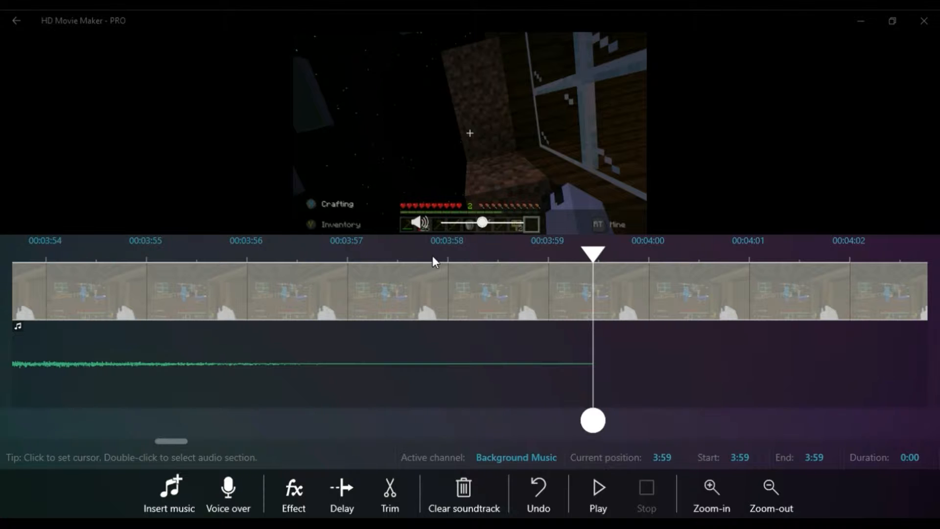
left_click(256, 180)
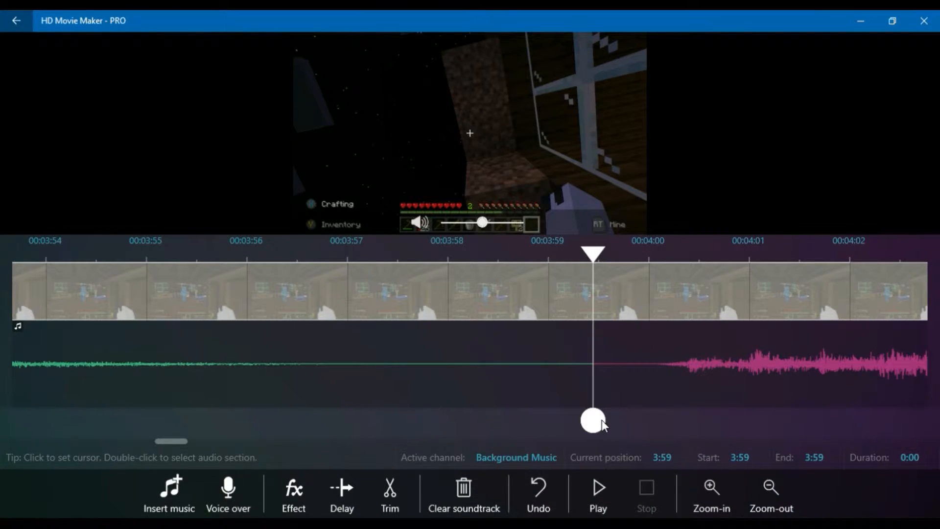
Select the lead-in of the second music track from 3:59 to 4:00, extend it to 4:01, and preview both selections.
left_click_drag(602, 421, 666, 419)
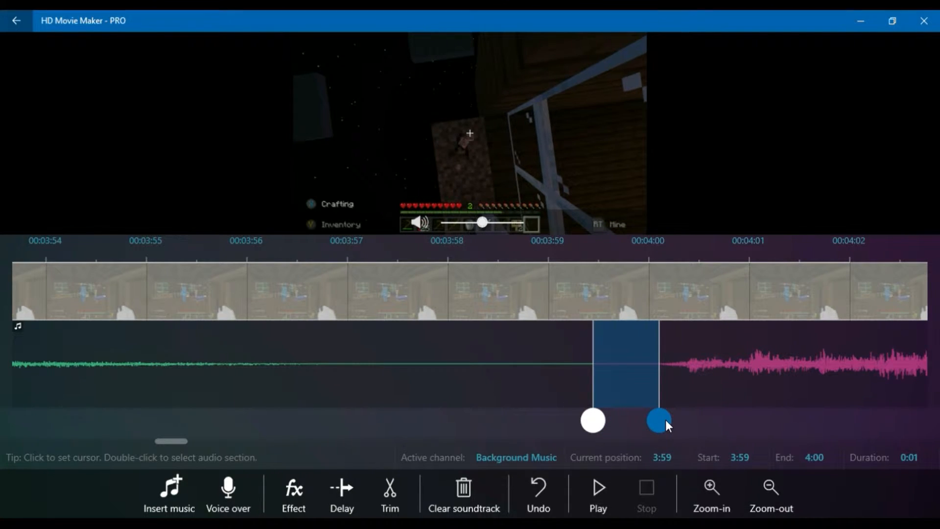
left_click(613, 489)
left_click(600, 492)
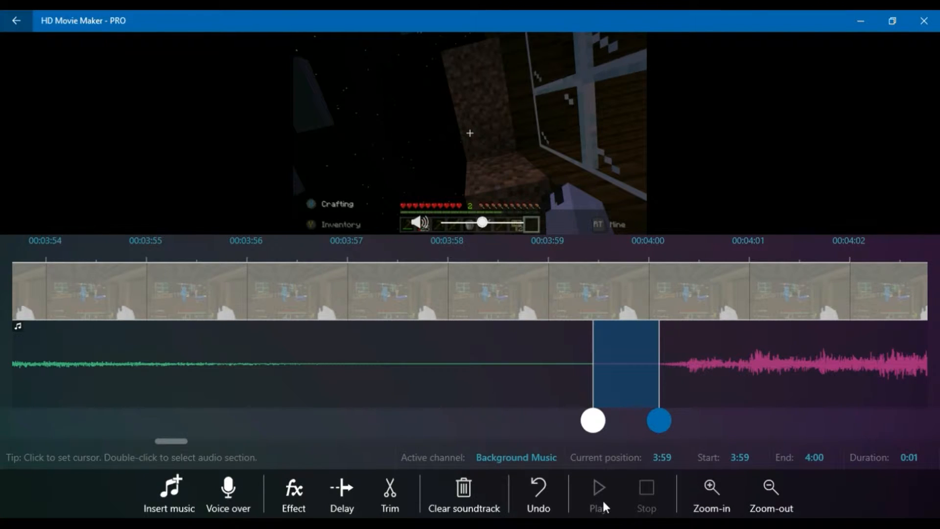
left_click(603, 504)
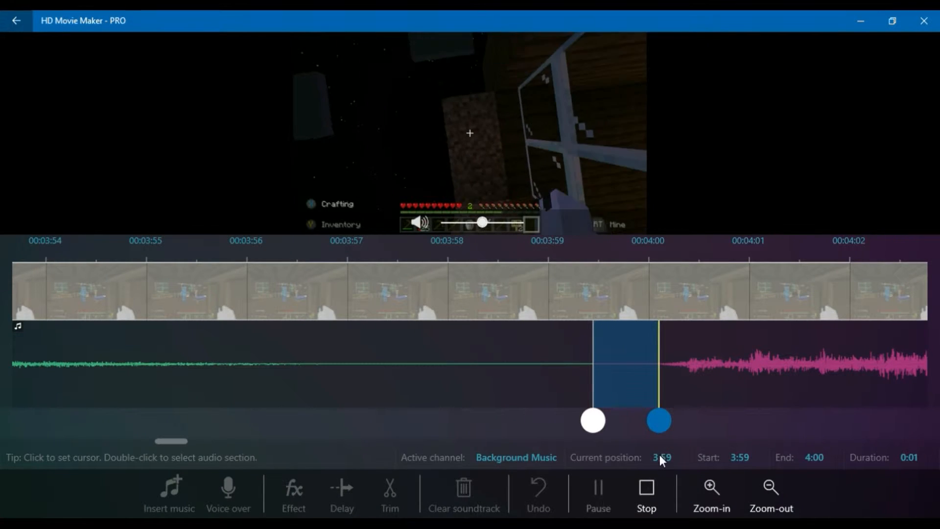
left_click_drag(659, 421, 734, 420)
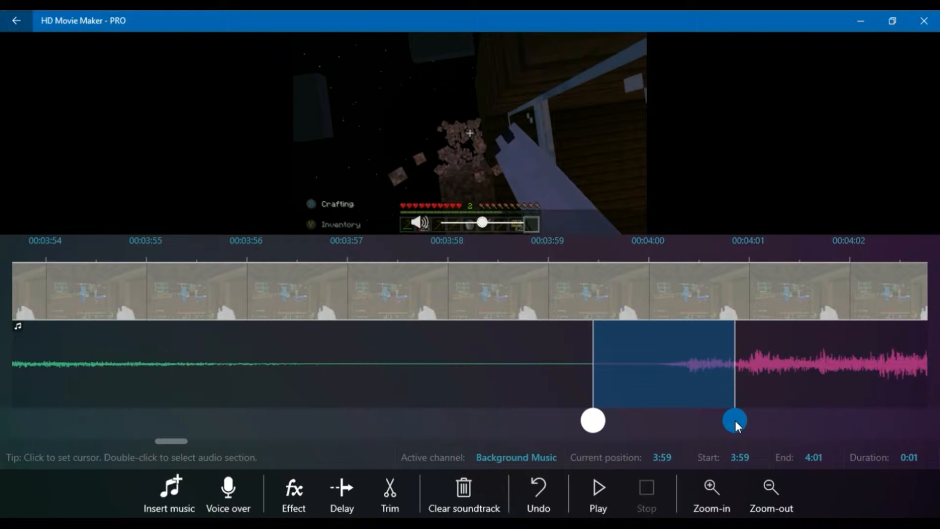
left_click(607, 484)
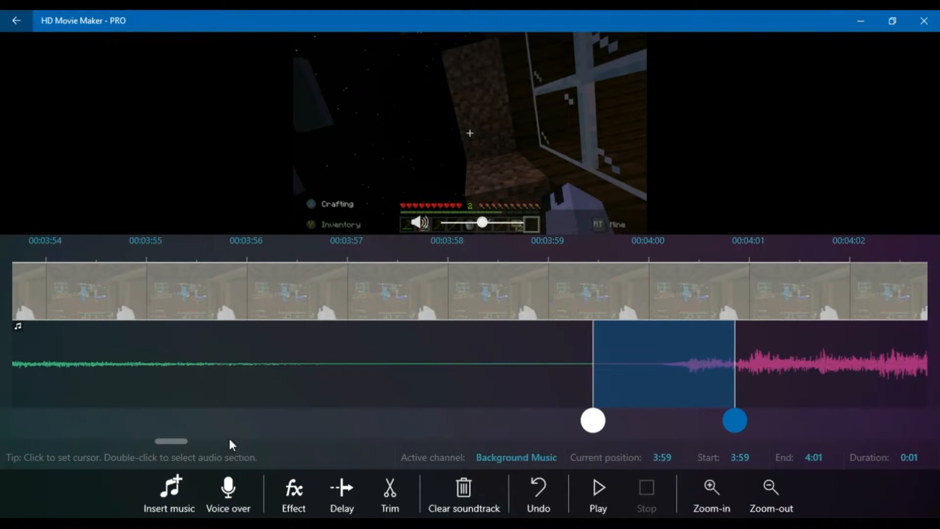
Select the quiet tail of the second music track from 7:00 to 7:03 and preview it.
left_click_drag(164, 441, 288, 439)
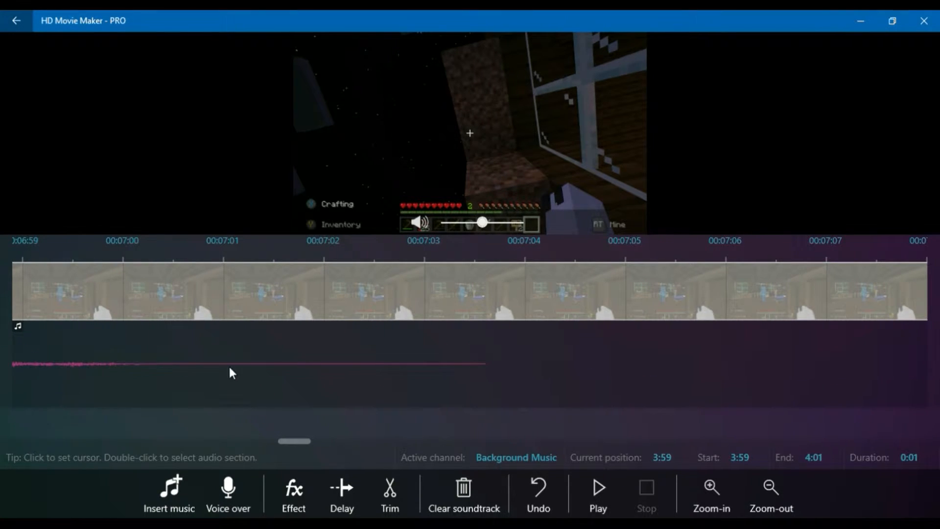
left_click(188, 365)
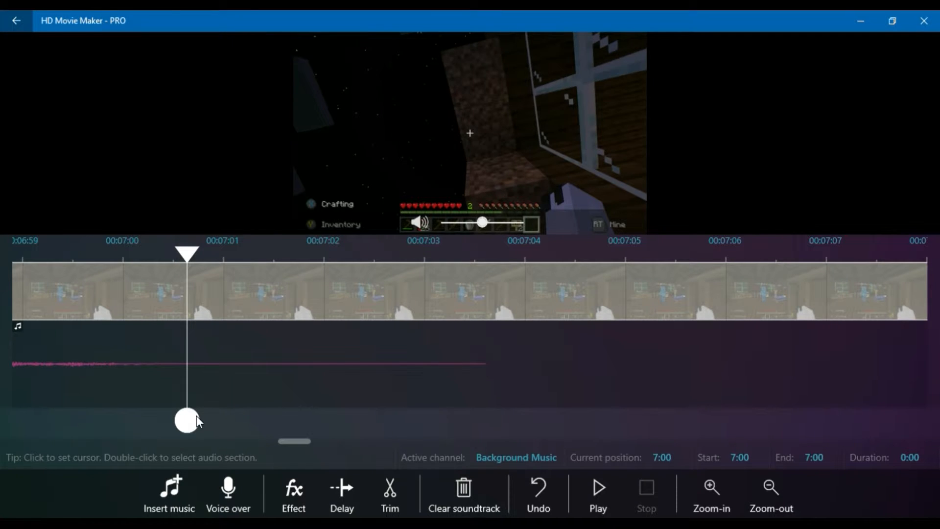
left_click_drag(196, 416, 495, 439)
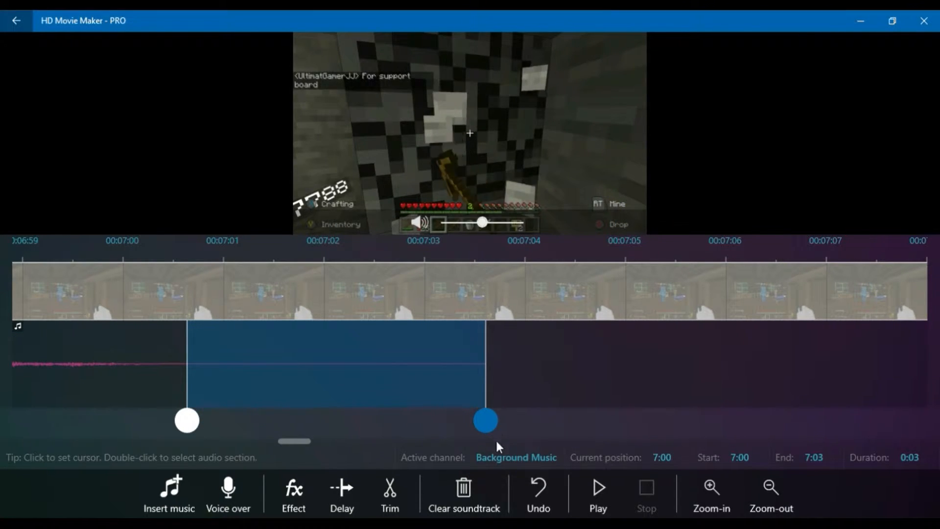
left_click(602, 491)
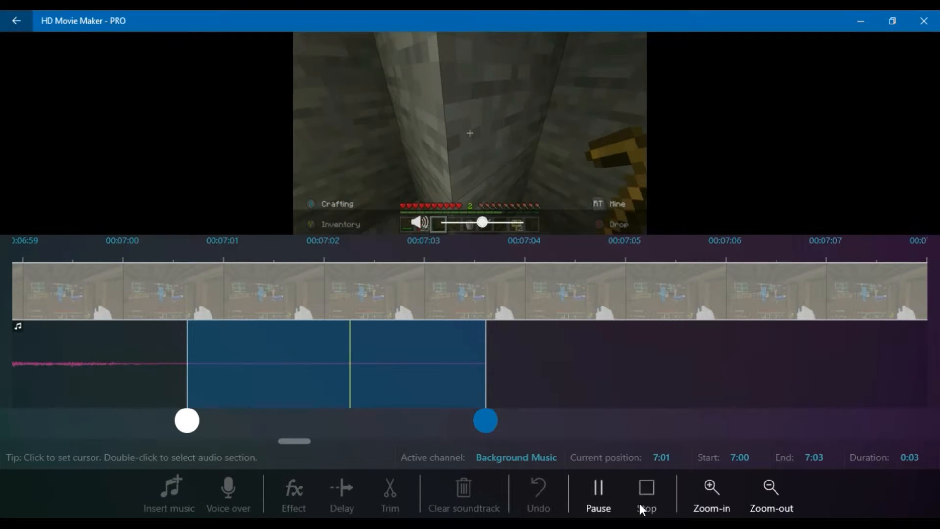
left_click(639, 504)
Nudge the tail selection's start slightly forward within 7:00, preview it, and trim the section up to 7:03.
left_click_drag(192, 419, 202, 419)
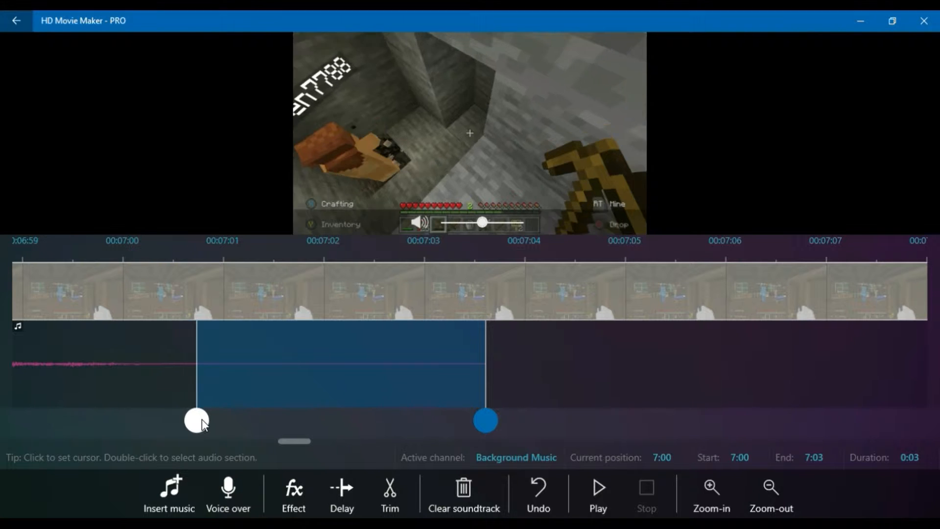
left_click(601, 489)
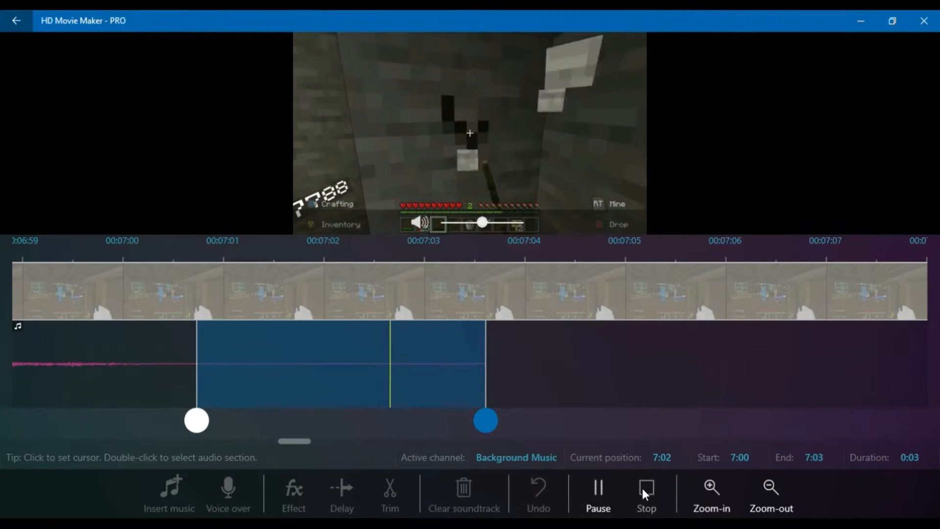
left_click(641, 490)
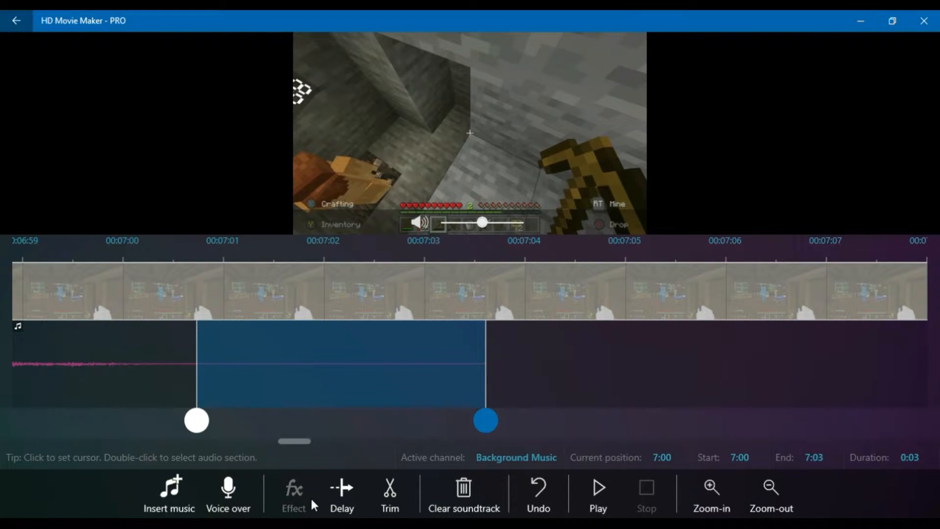
left_click(398, 496)
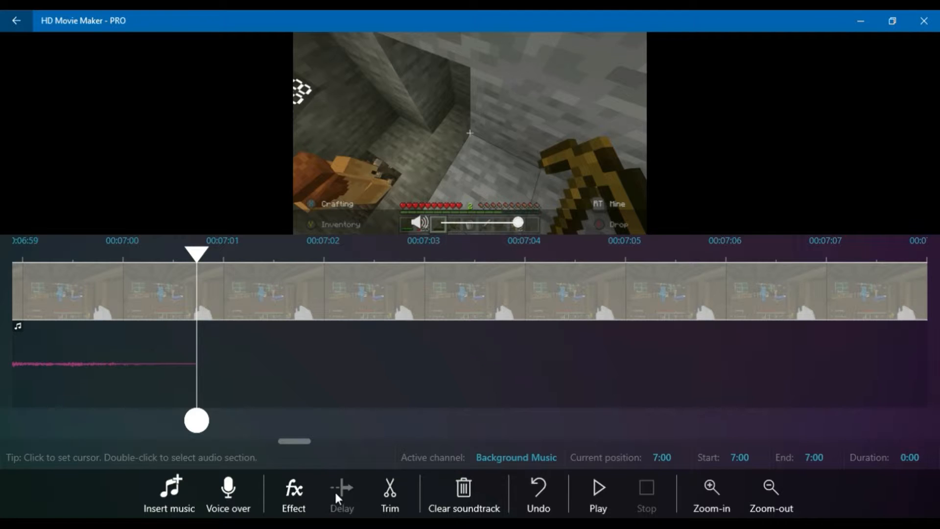
Add a third local music file at the end of the soundtrack, at 7:00.
left_click(181, 495)
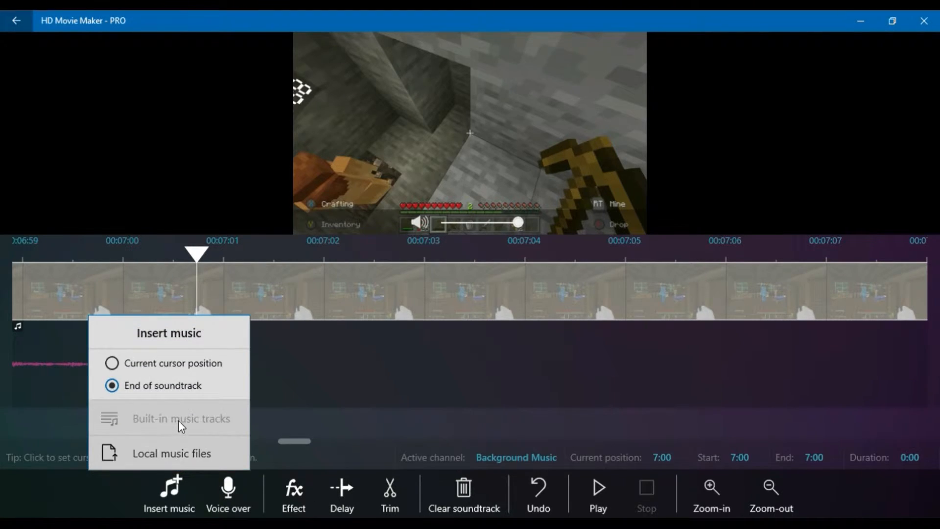
left_click(192, 455)
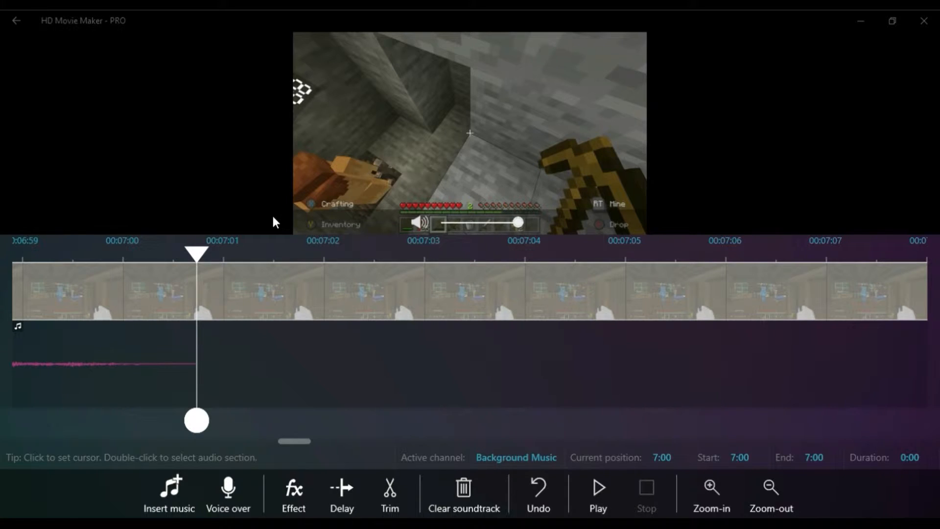
left_click(361, 327)
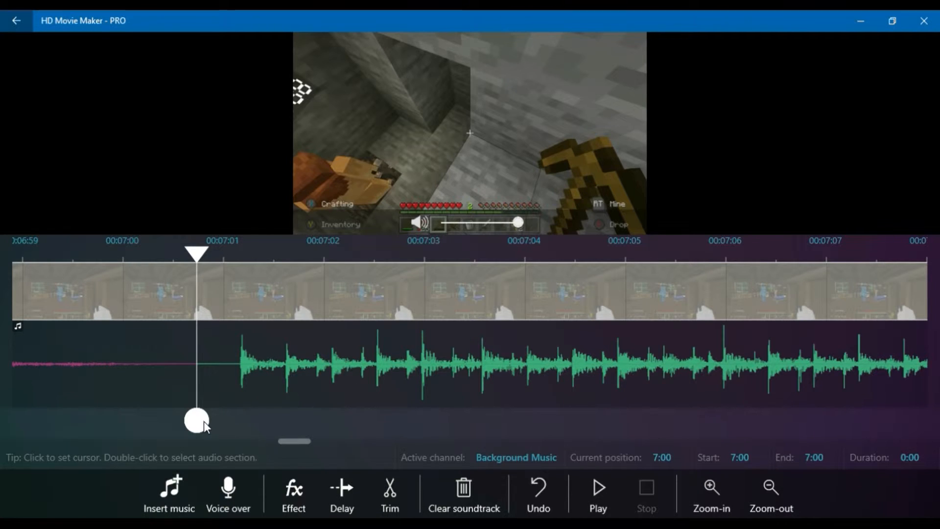
Select the third track's lead-in from 7:00 to 7:01, widen it past the first beat, and preview both selections.
left_click_drag(203, 421, 247, 421)
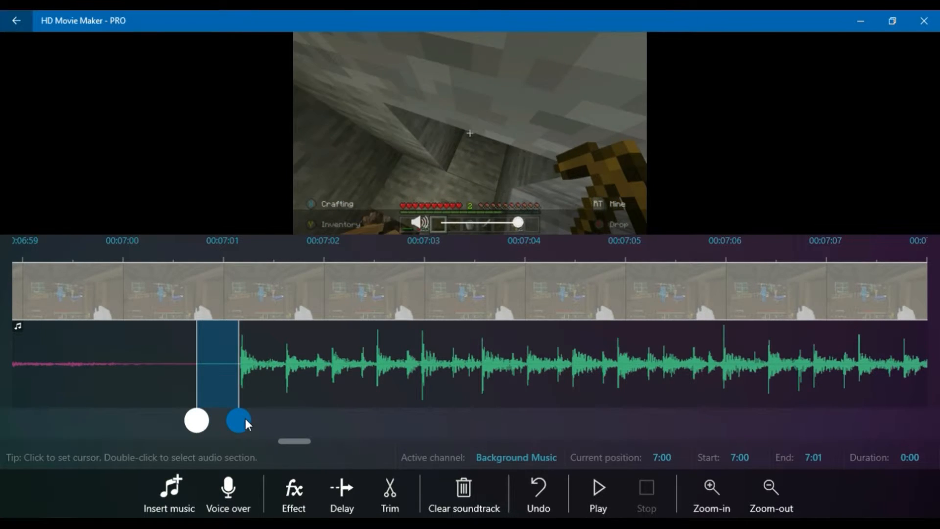
left_click(596, 486)
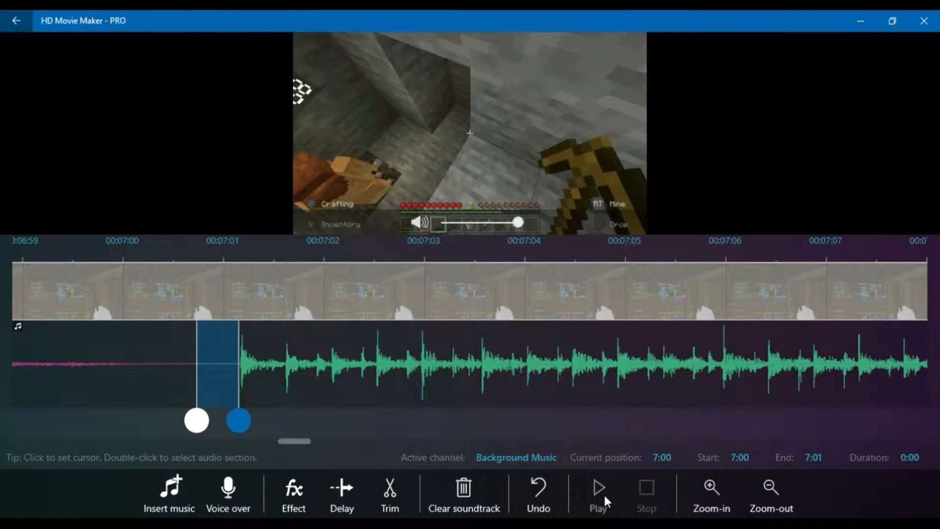
left_click(603, 492)
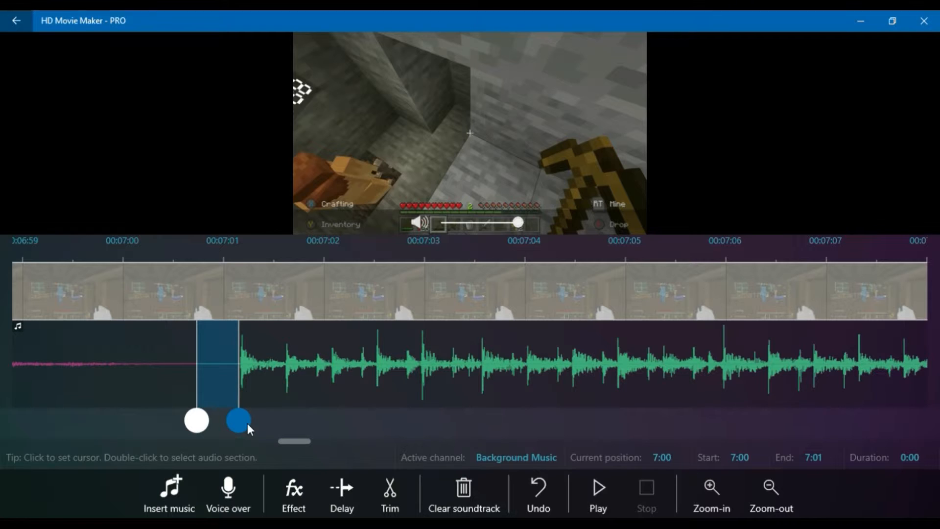
left_click_drag(249, 421, 284, 422)
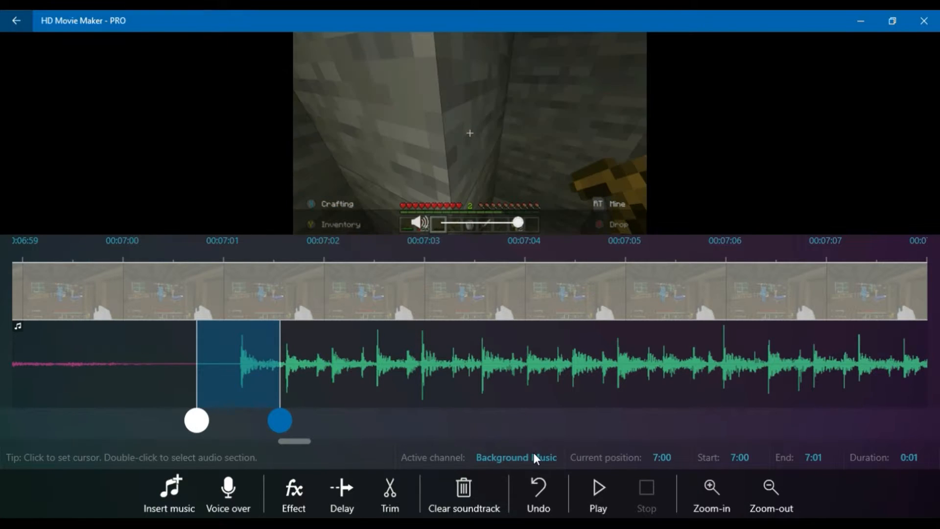
left_click(597, 490)
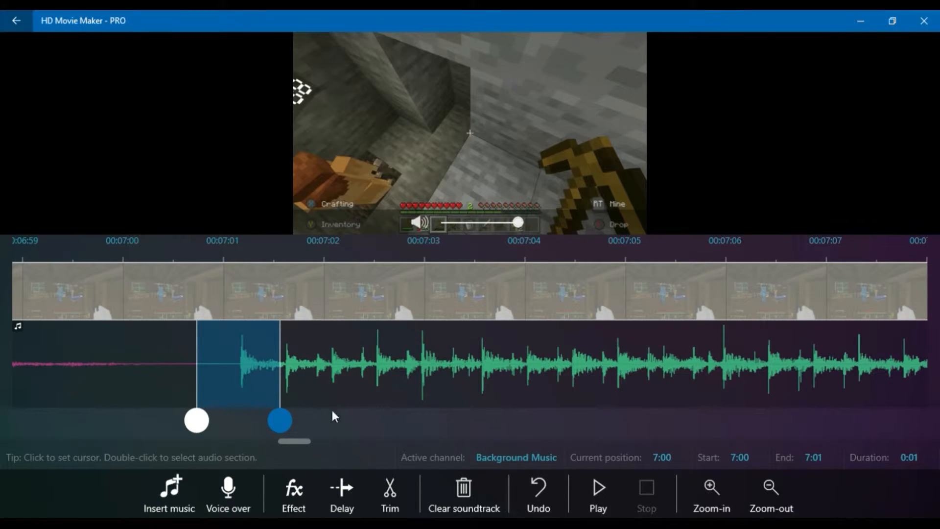
Select the third track's silent tail from 10:55 to 10:57, preview it, and trim it off.
left_click_drag(300, 443, 457, 447)
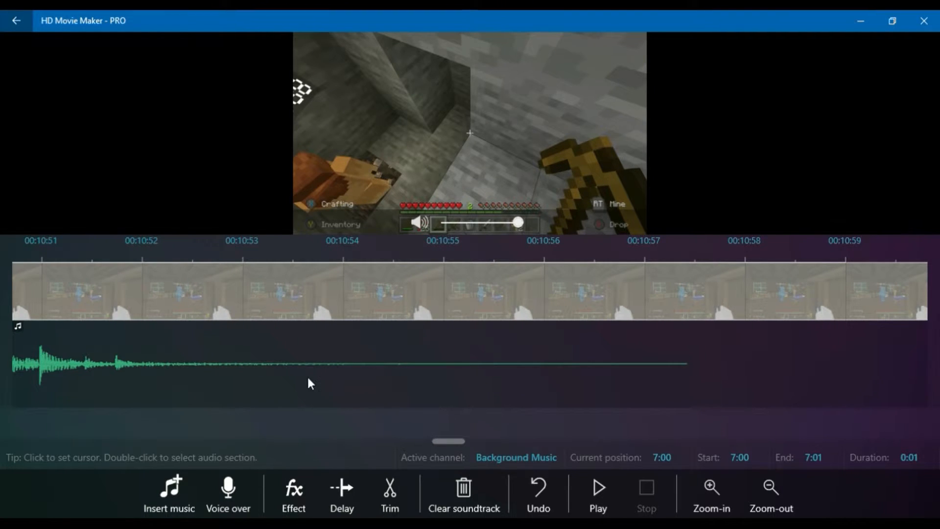
left_click(456, 363)
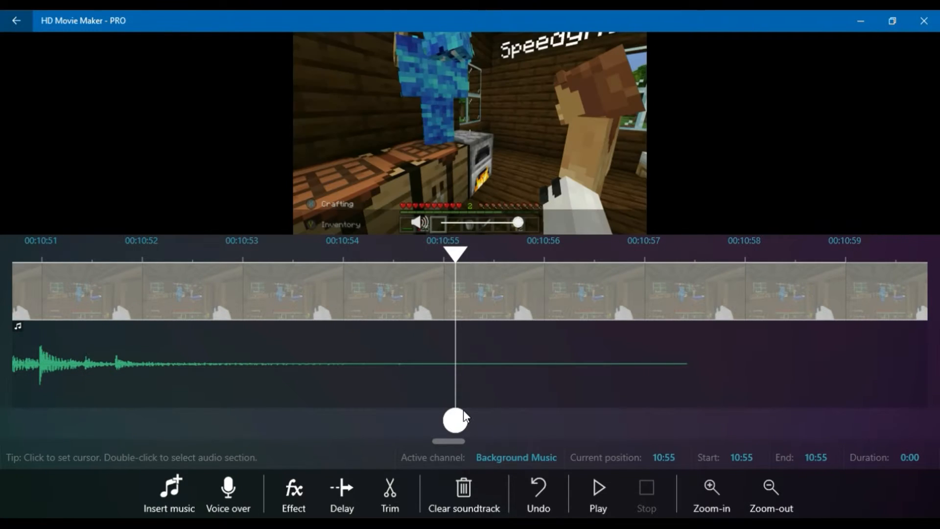
left_click_drag(465, 419, 695, 410)
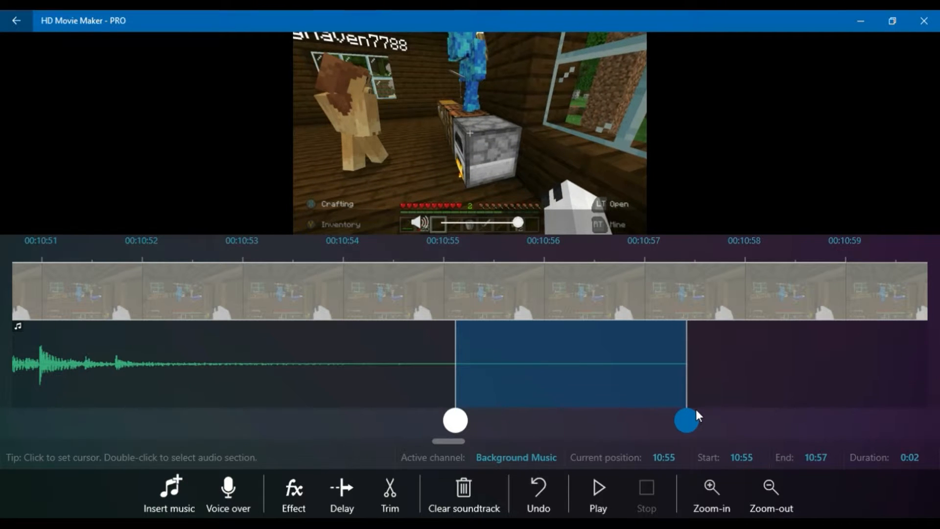
left_click(606, 486)
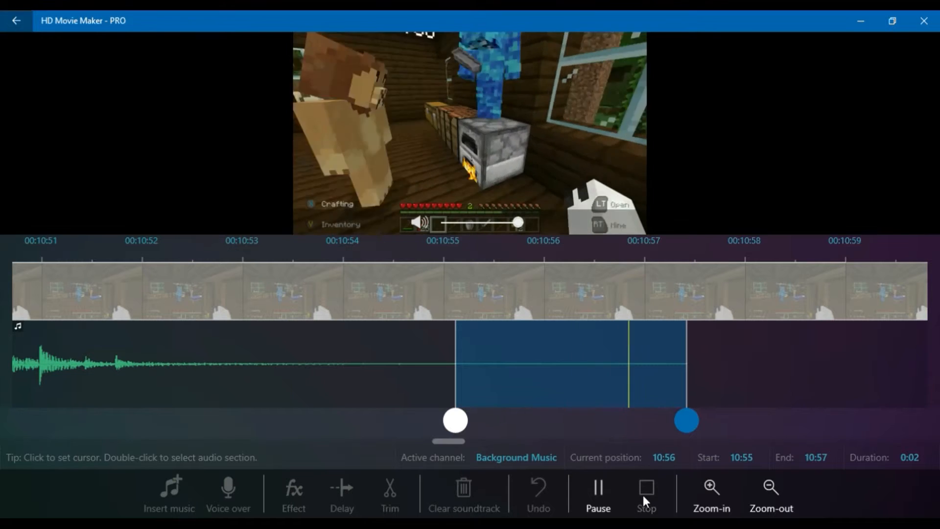
left_click(597, 497)
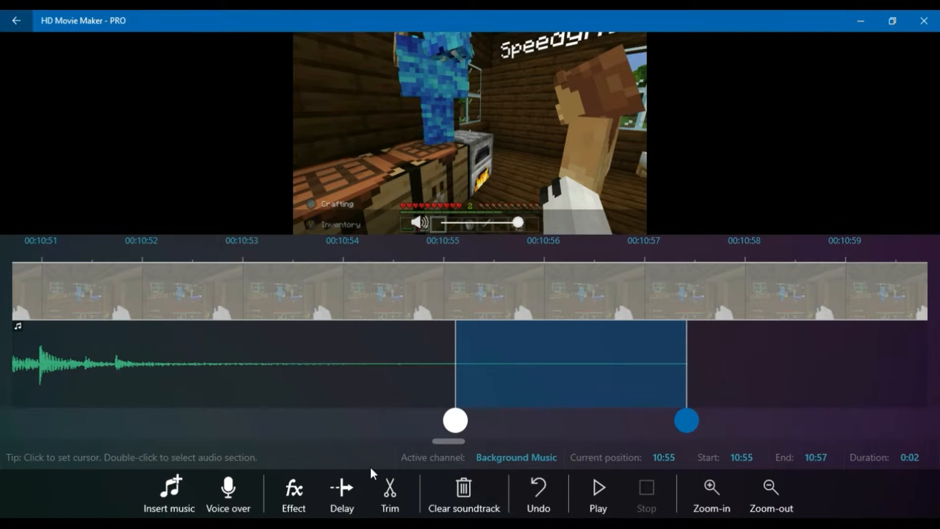
left_click(385, 484)
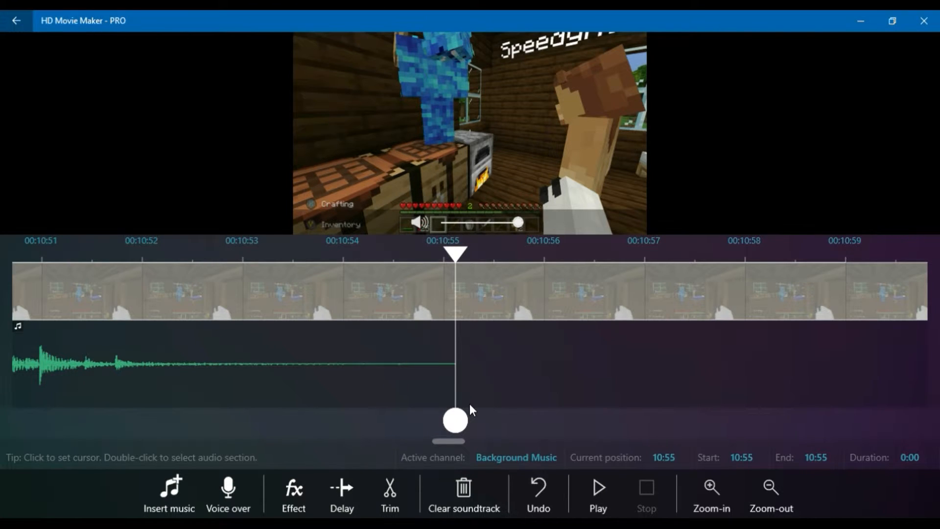
Append a fourth local music file at the end of the soundtrack, at 10:55.
left_click(180, 487)
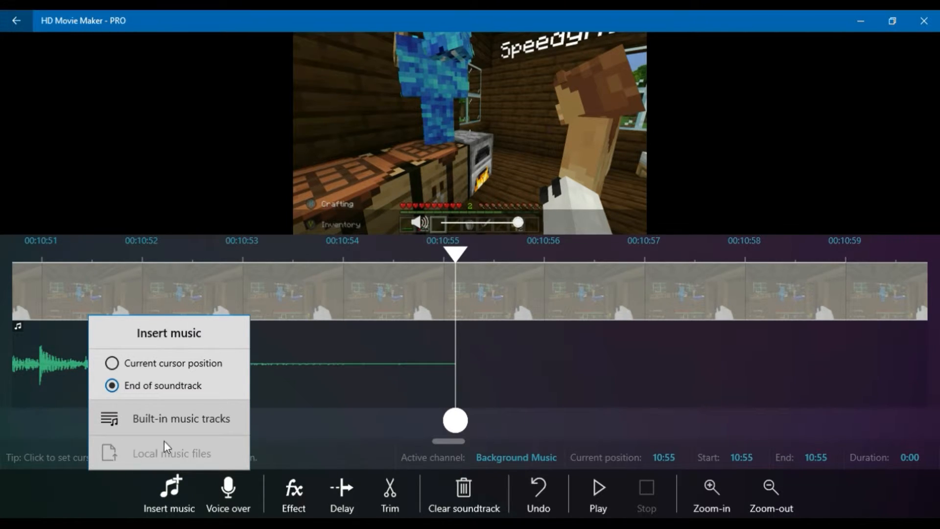
left_click(199, 443)
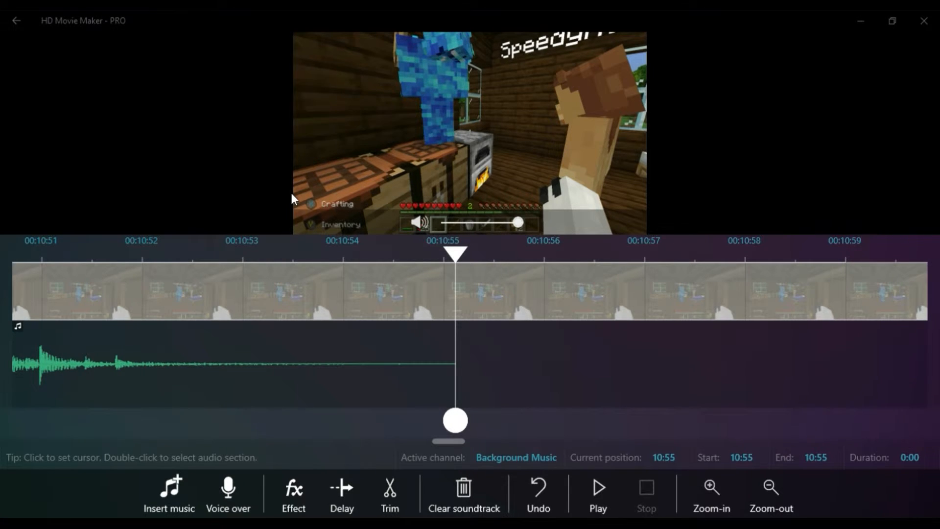
left_click(360, 324)
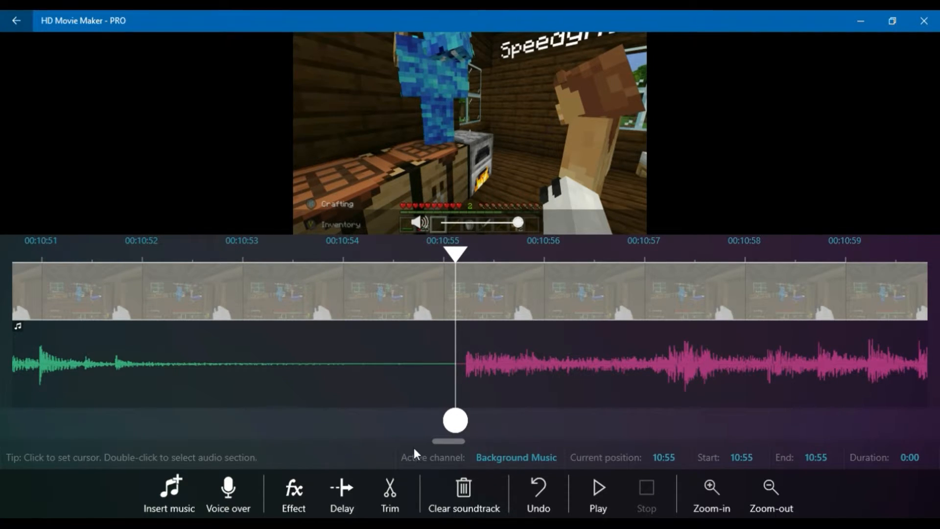
Preview the start of the fourth track from 10:55 and stop the playback.
left_click(603, 497)
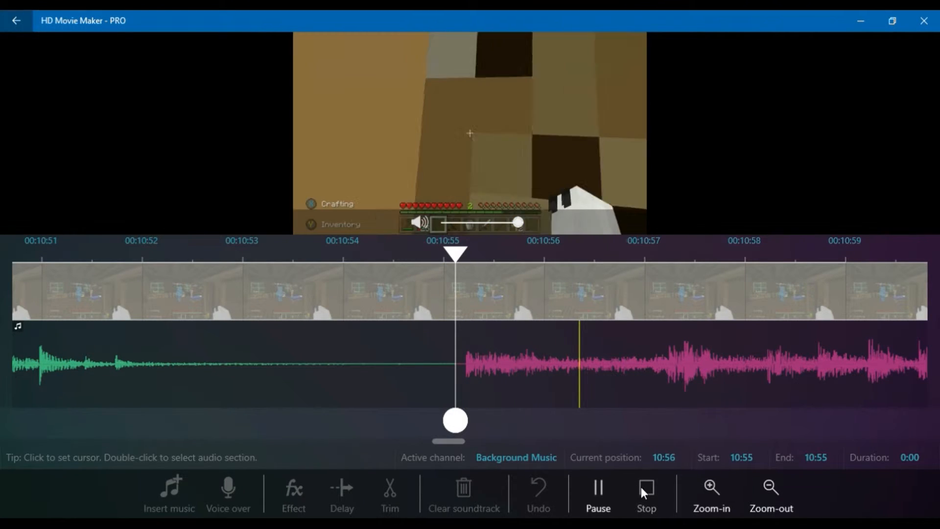
left_click(642, 486)
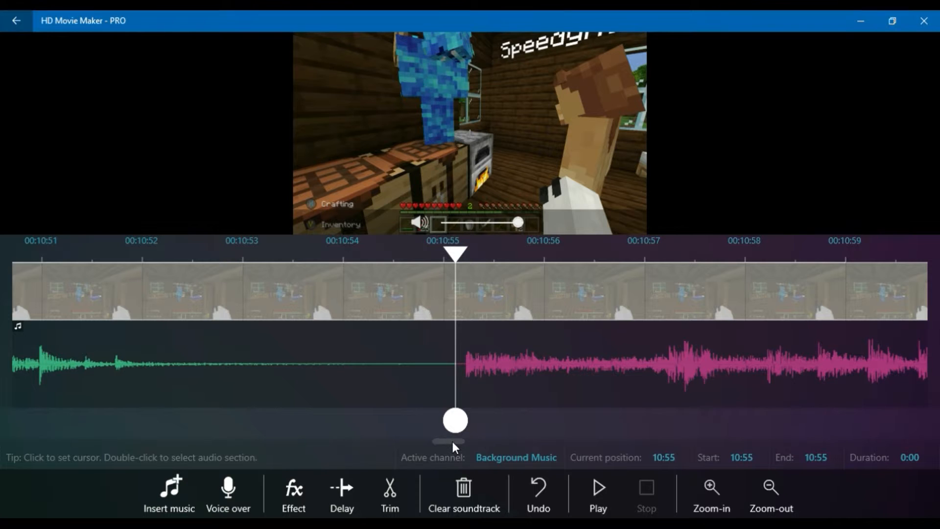
Select the fourth track's quiet ending up to 14:53, preview it, narrow the selection to start at 14:52, and trim it off.
left_click_drag(453, 442, 608, 438)
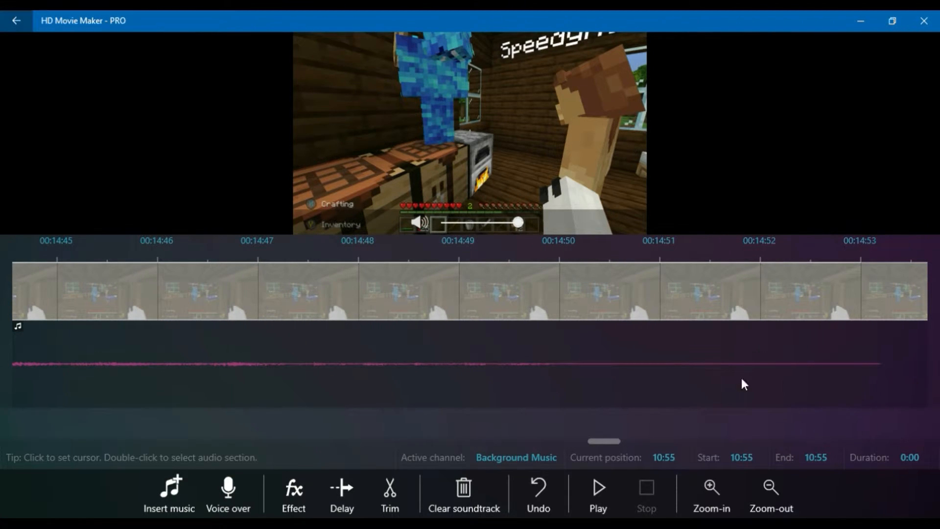
left_click(592, 363)
left_click_drag(588, 420, 878, 423)
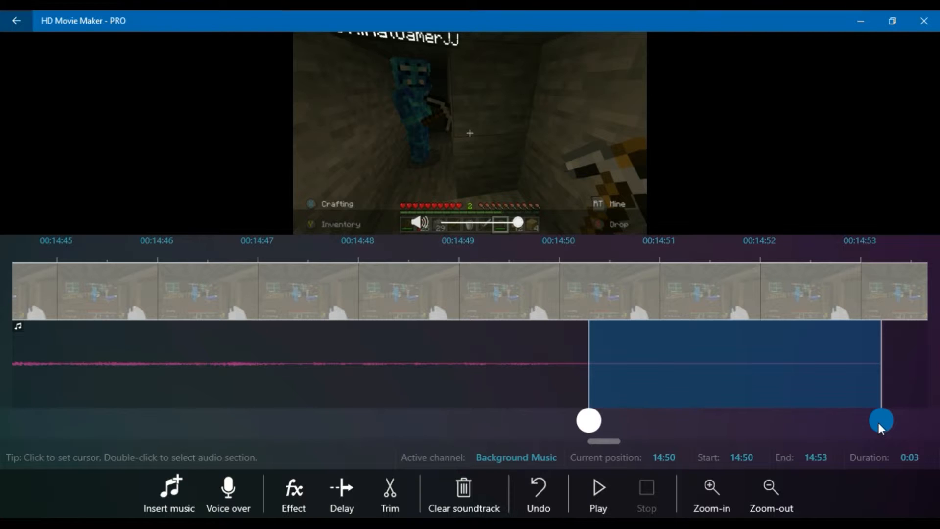
left_click(598, 489)
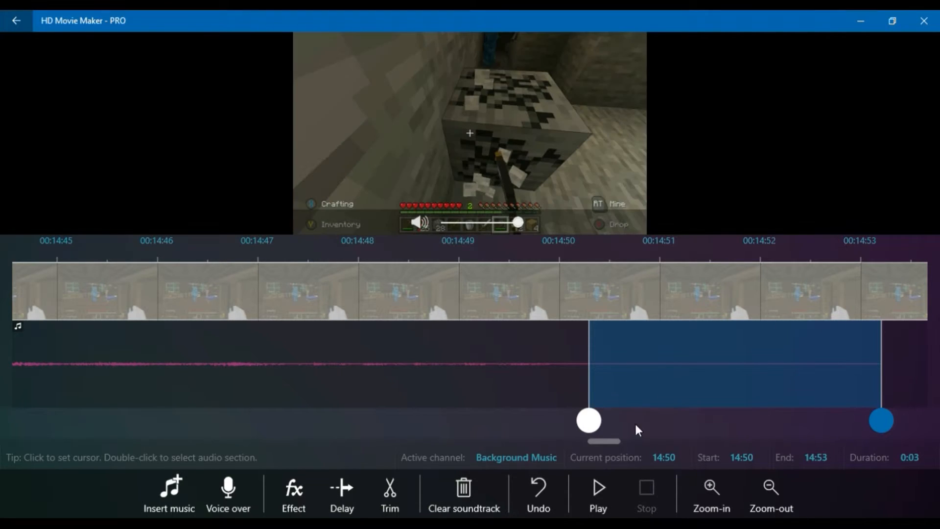
left_click_drag(595, 429, 768, 436)
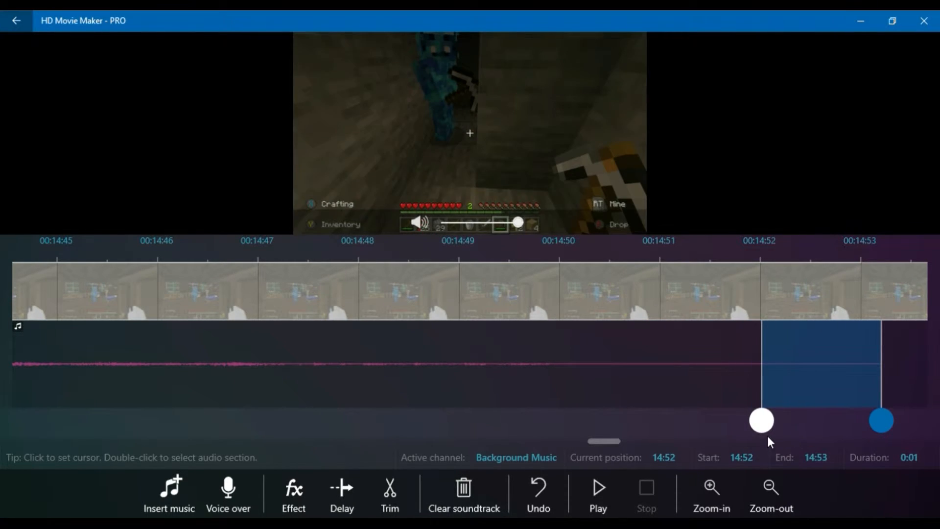
left_click(601, 490)
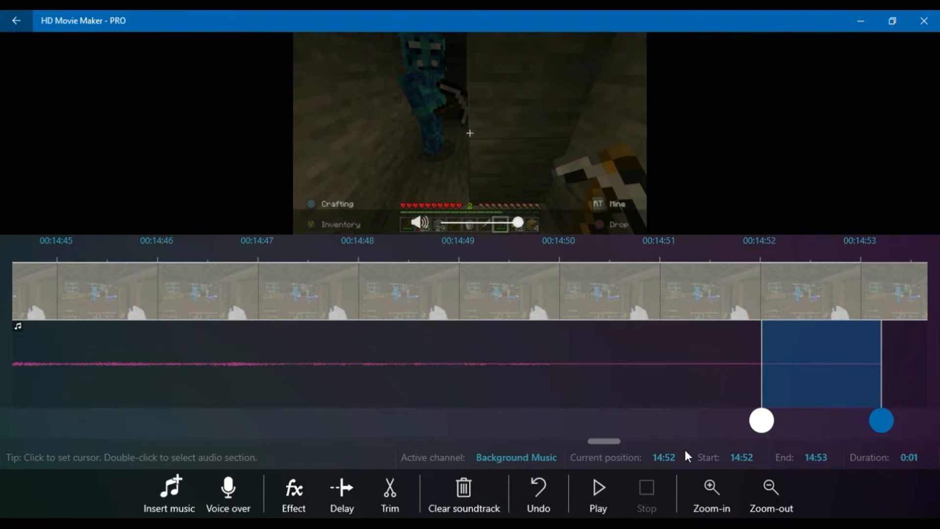
left_click(381, 485)
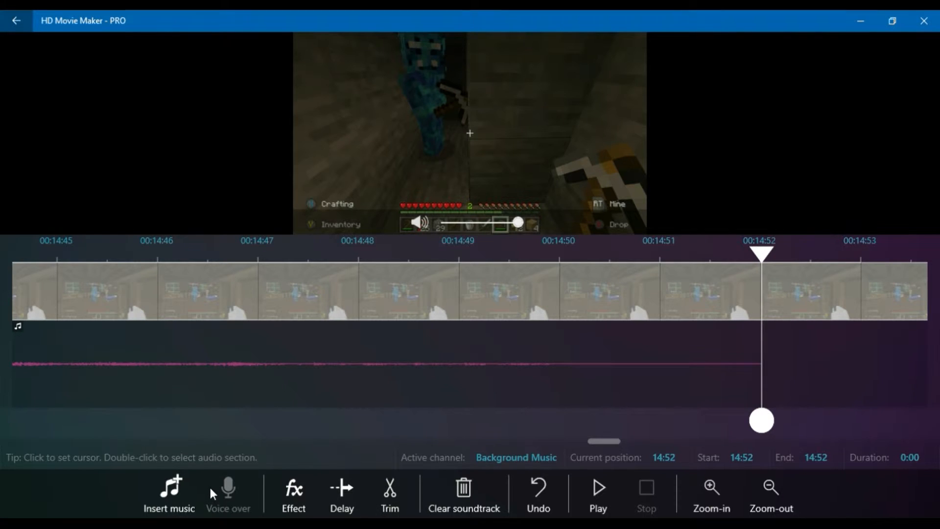
Append a fifth local music file at the end of the soundtrack, at 14:52.
left_click(171, 485)
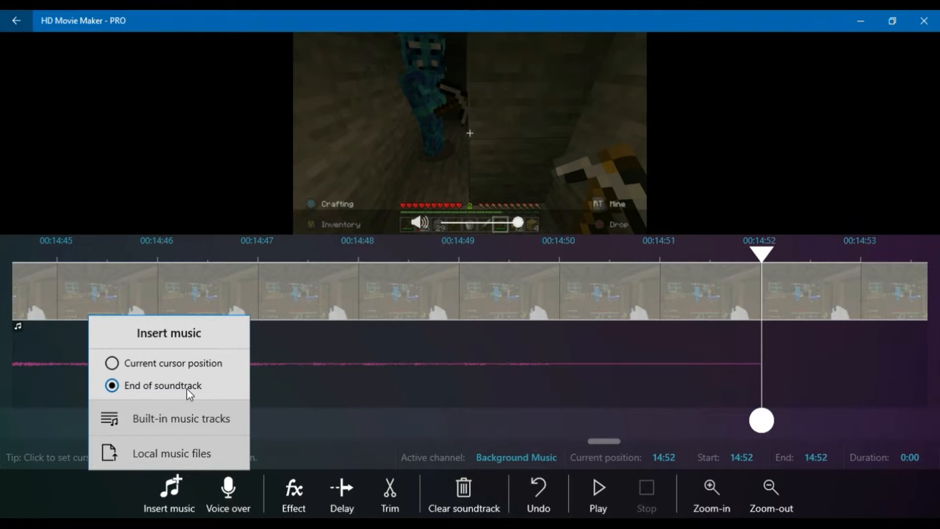
left_click(187, 456)
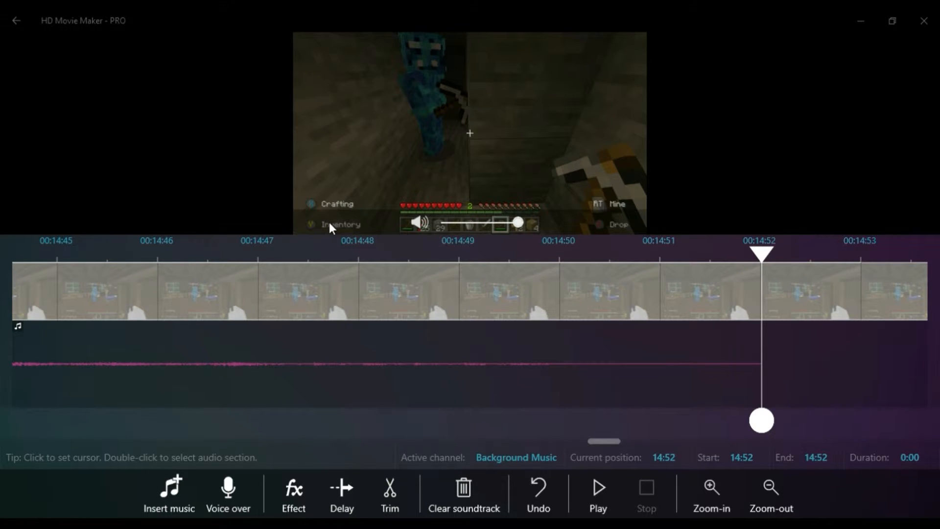
left_click(368, 322)
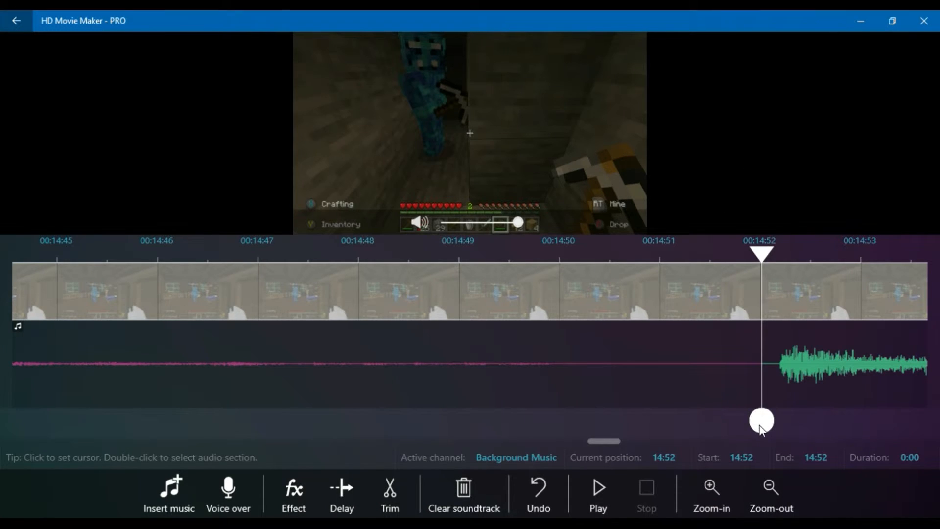
Select the short silent lead-in of the fifth track at 14:52 and preview it.
left_click_drag(761, 421, 780, 421)
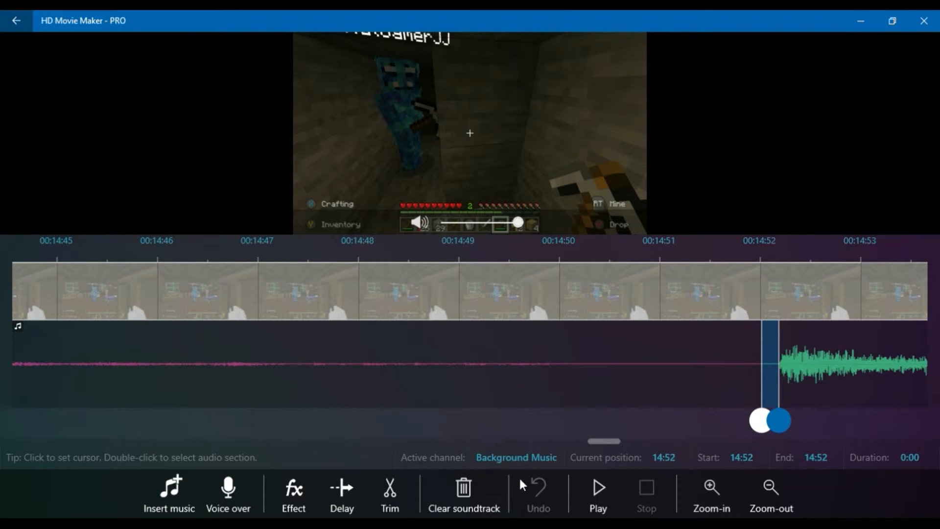
left_click(591, 484)
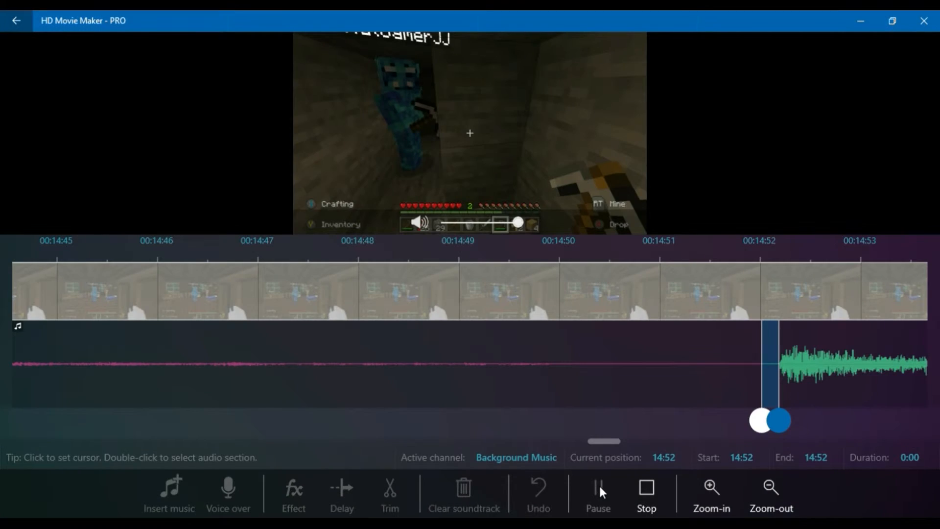
left_click(650, 487)
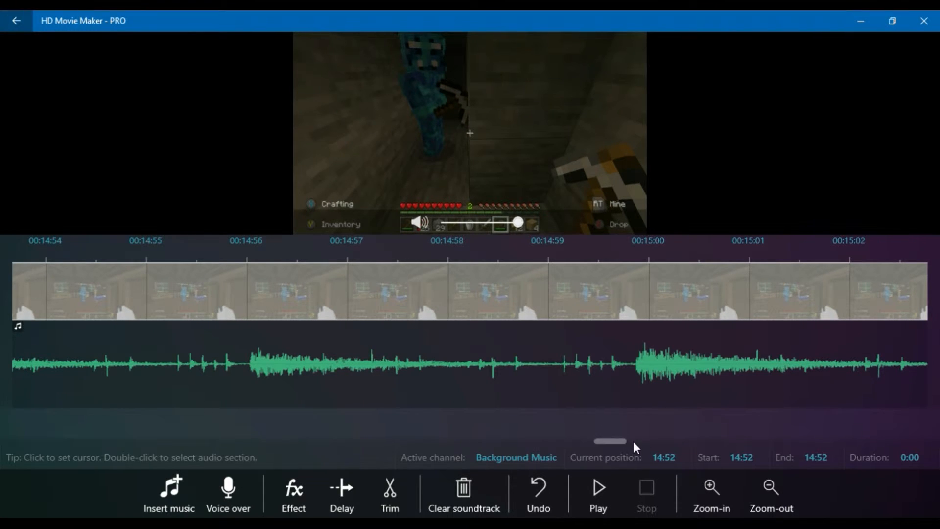
Select the fifth track's silent tail from 19:31 to 19:32, preview it, and clear the selection without trimming.
left_click_drag(620, 440, 804, 429)
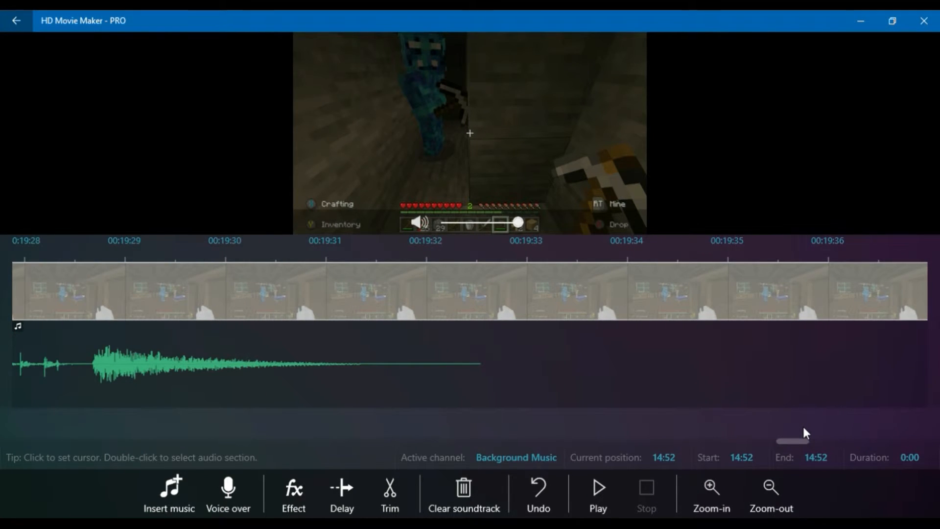
left_click(478, 365)
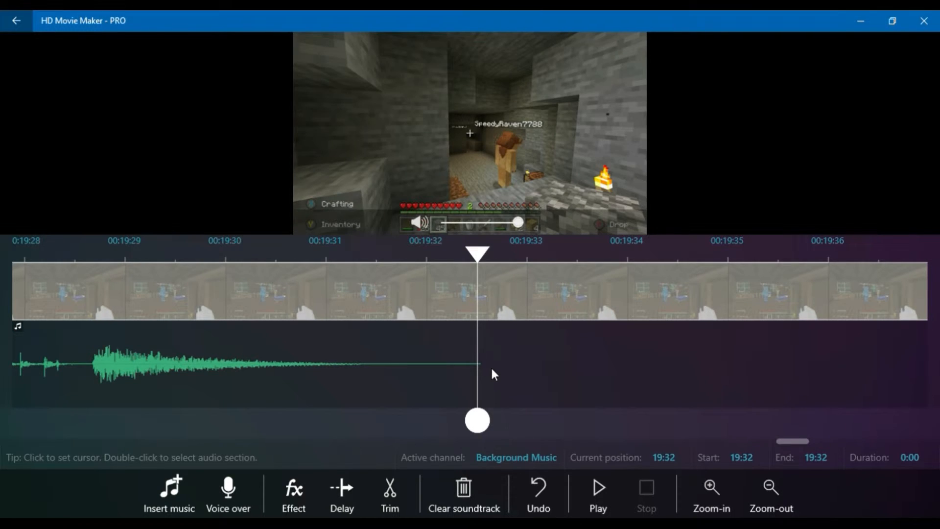
left_click(491, 372)
left_click_drag(495, 427, 367, 419)
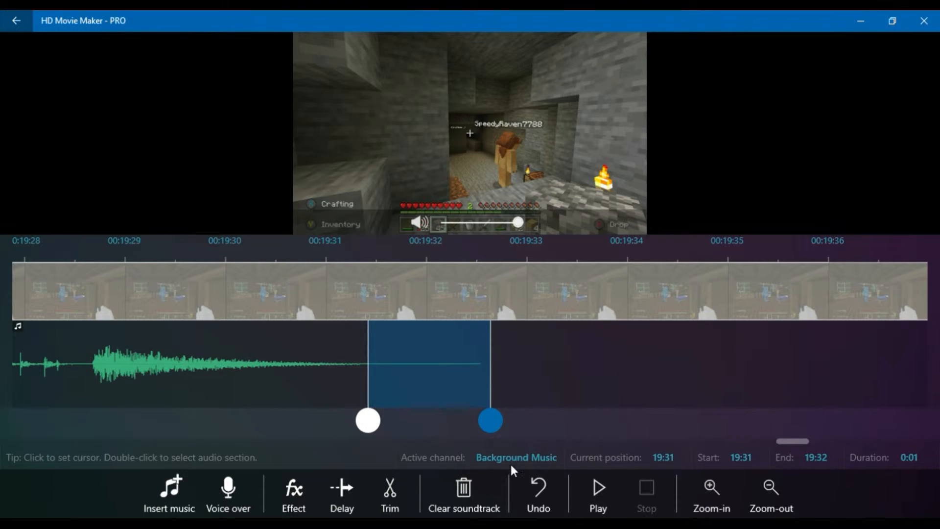
left_click(595, 489)
left_click(548, 386)
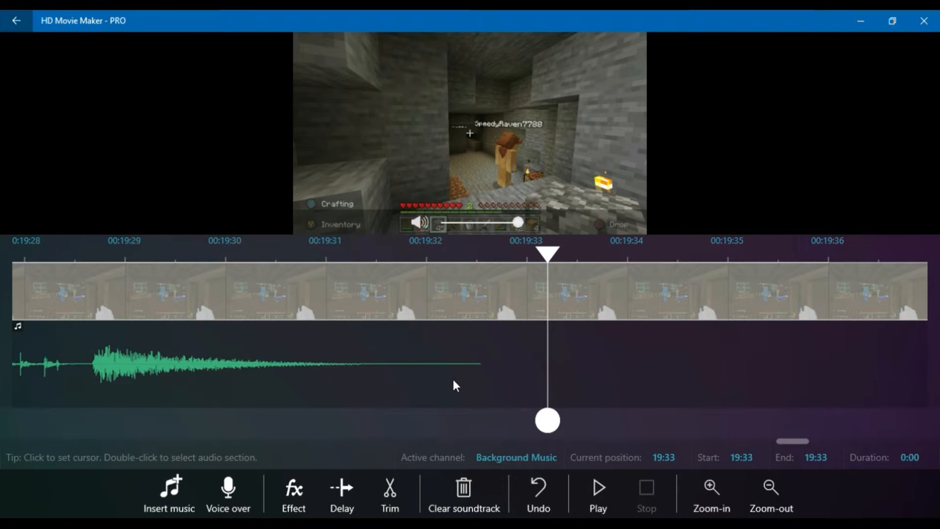
left_click(398, 364)
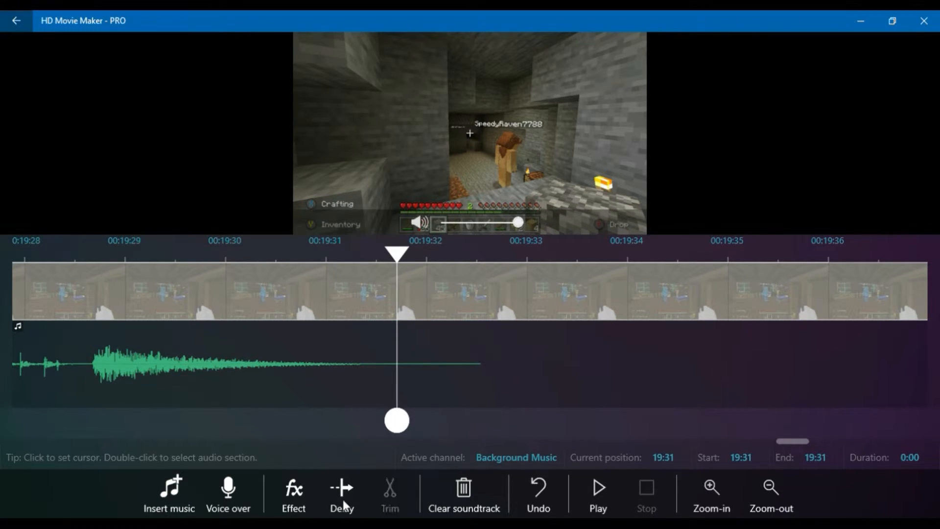
Append a sixth local music file at the end of the soundtrack, at 19:32.
left_click(187, 498)
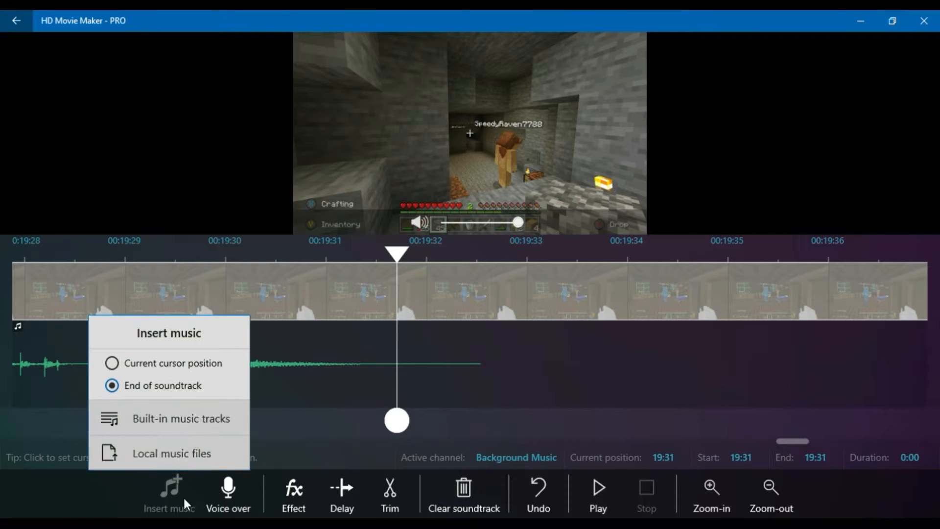
left_click(179, 454)
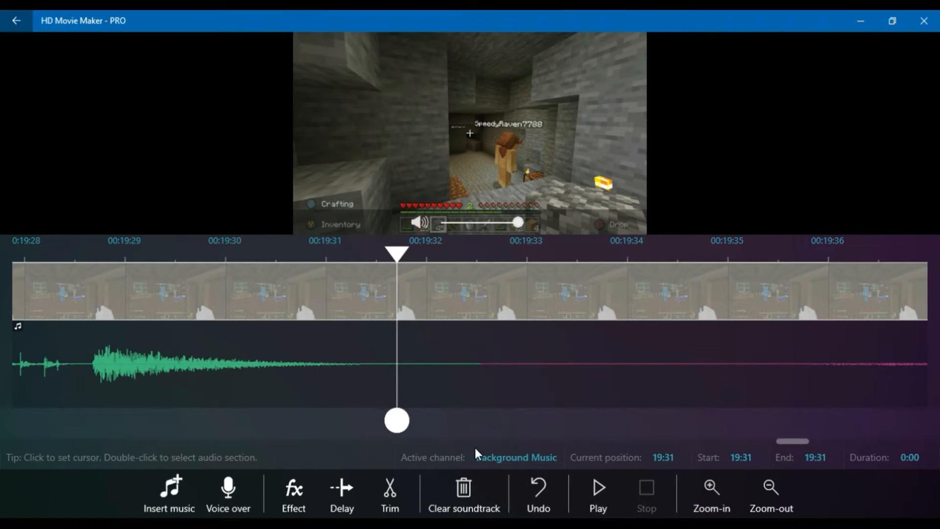
Place the cursor at the start of the sixth track at 19:32 and preview its opening twice.
left_click(483, 367)
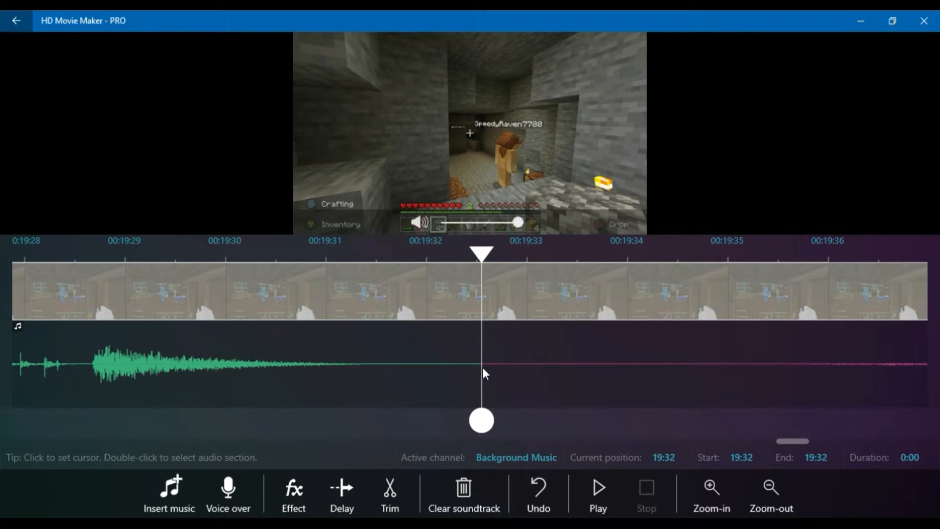
left_click(582, 491)
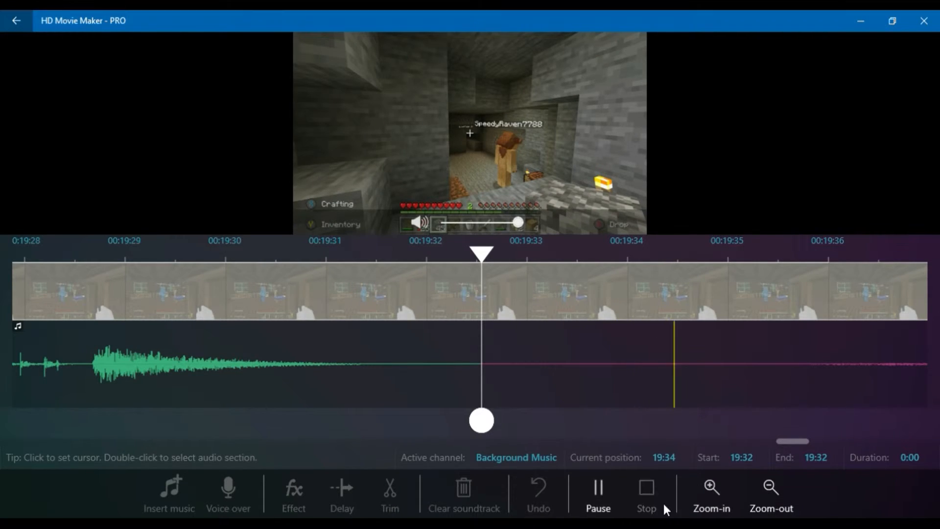
left_click(639, 493)
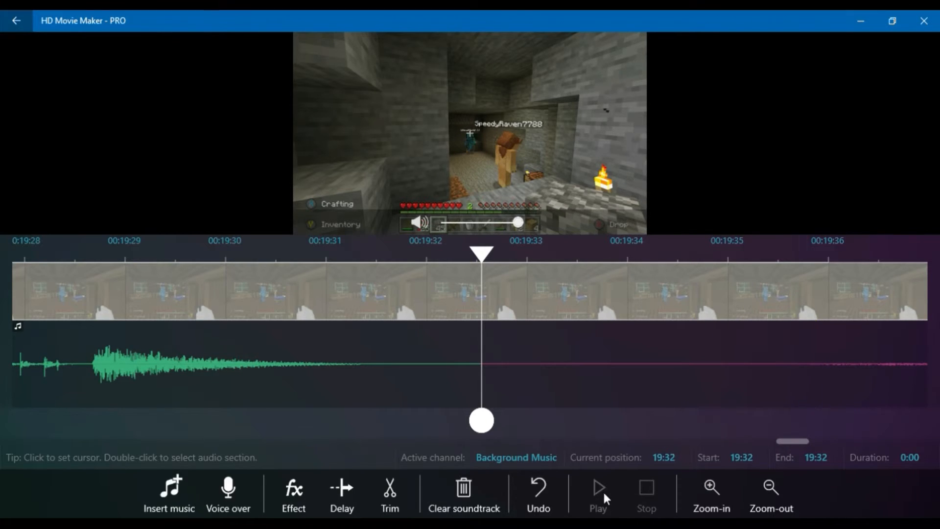
left_click(602, 490)
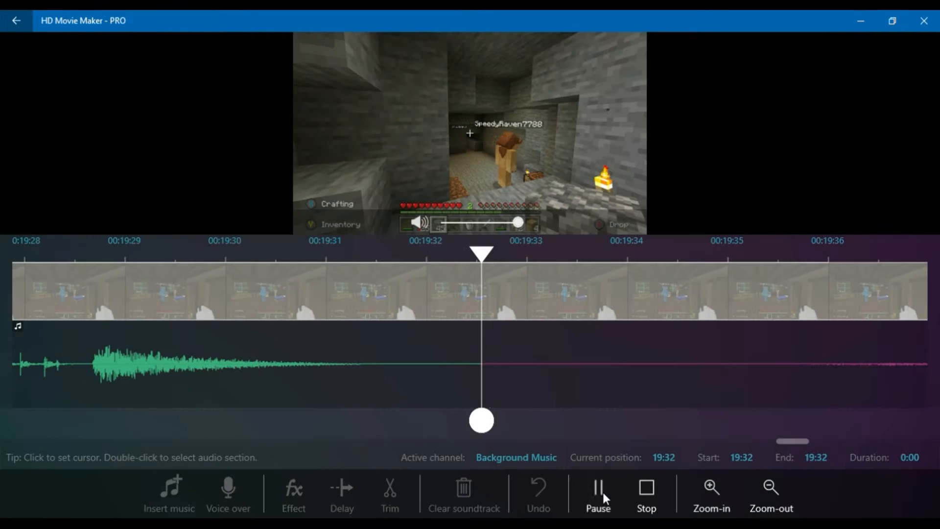
left_click(642, 489)
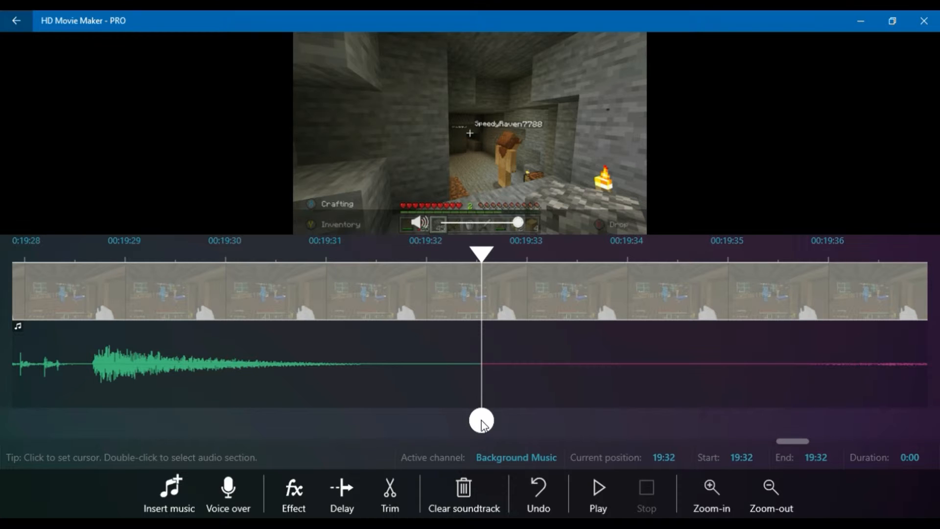
Select the sixth track's quiet lead-in from 19:32 to 19:33, extend its end twice, and preview each selection.
left_click_drag(470, 419, 516, 427)
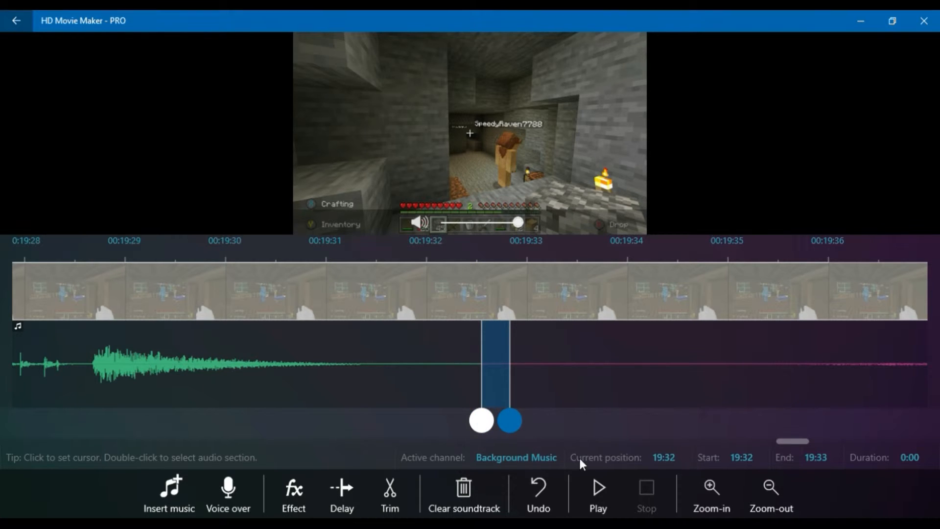
left_click(607, 493)
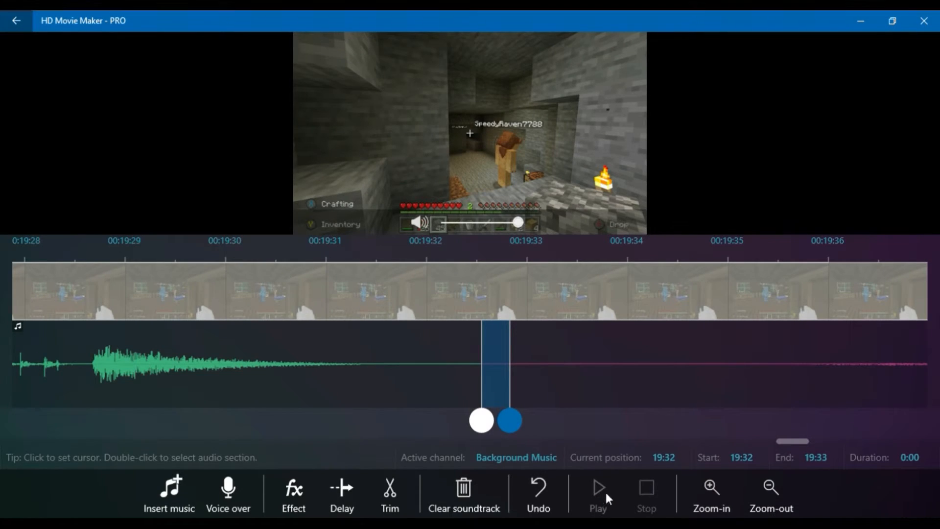
left_click_drag(506, 419, 518, 422)
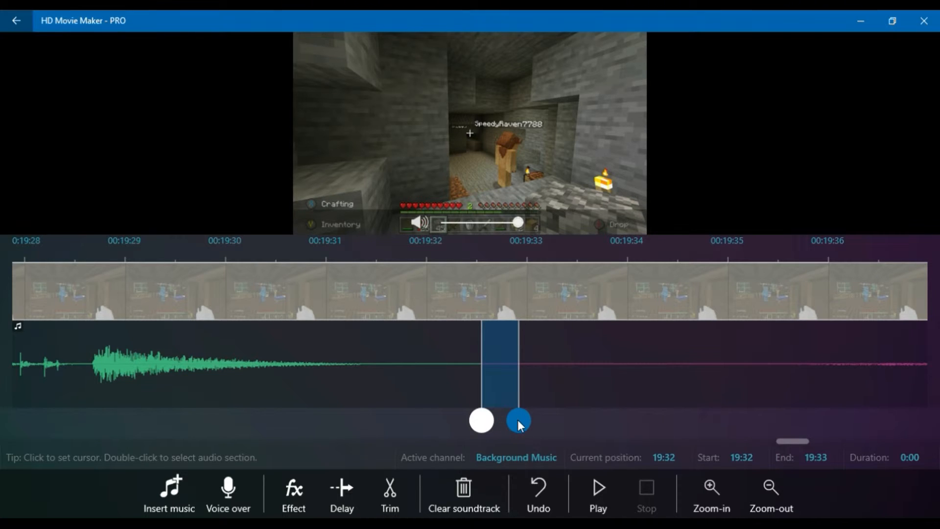
left_click(600, 486)
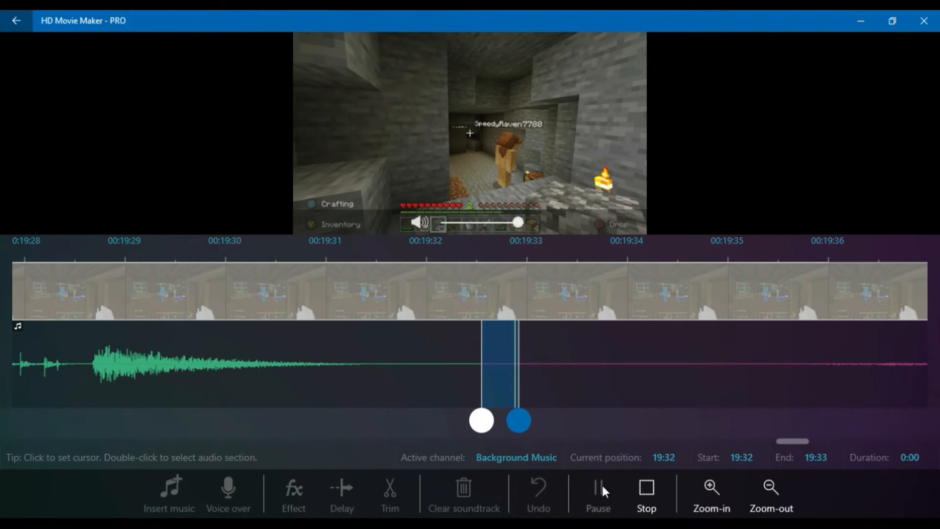
left_click_drag(519, 420, 542, 422)
left_click(603, 484)
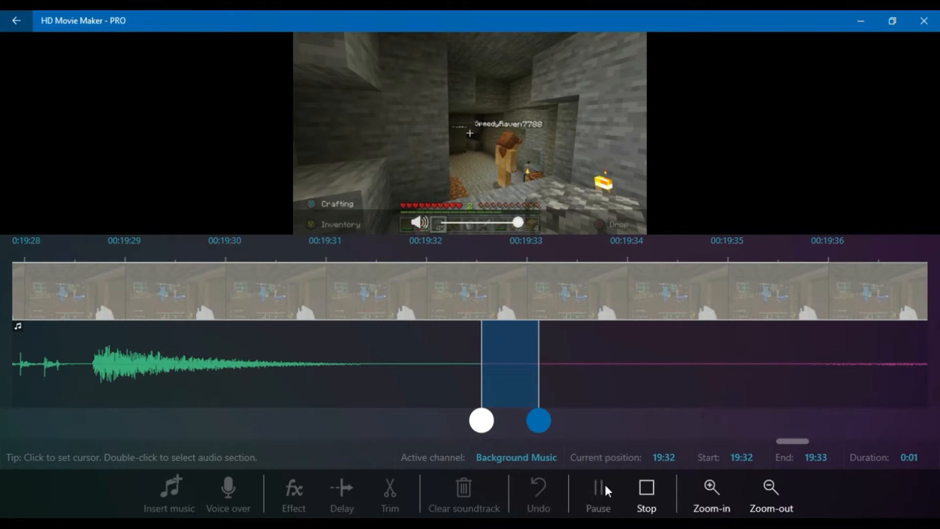
Widen the sixth track's lead-in selection once more, shorten it in two stages with previews, and clear it with the cursor at 19:33.
left_click_drag(535, 422, 568, 429)
left_click(600, 487)
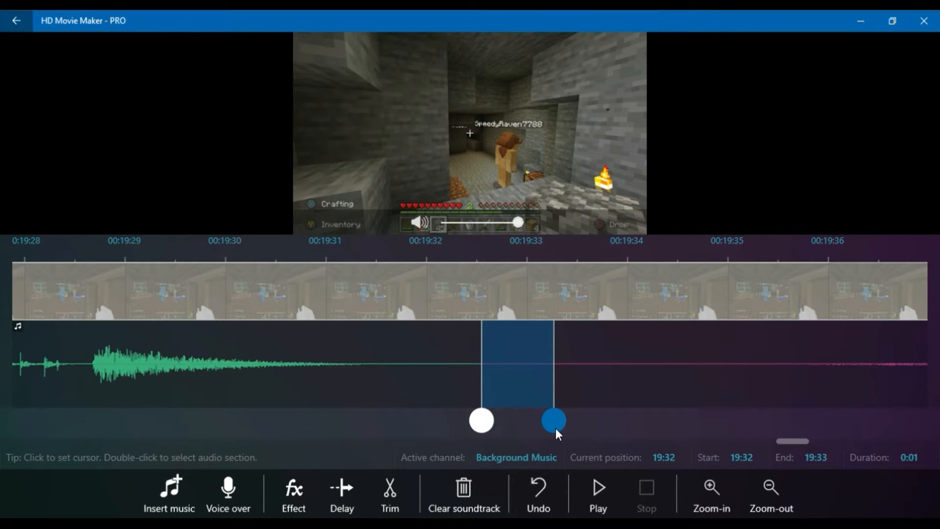
left_click_drag(555, 428, 542, 425)
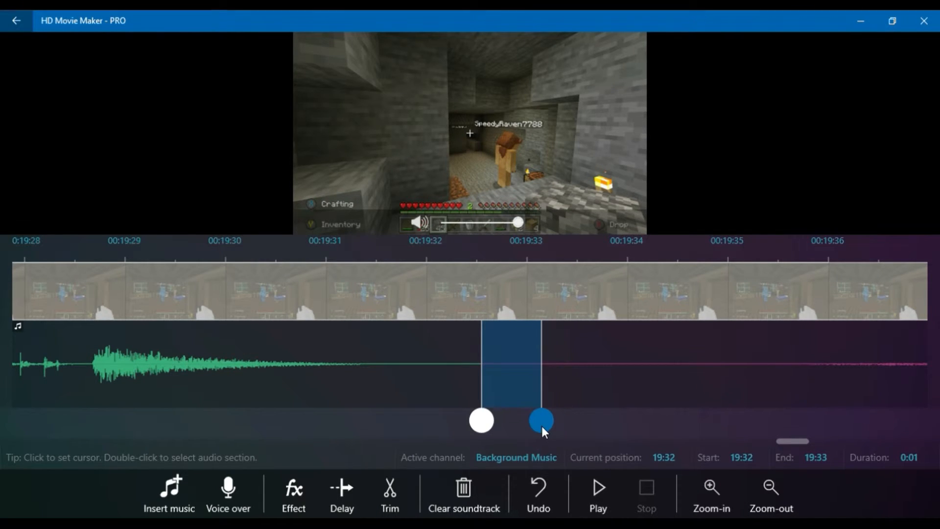
left_click(596, 486)
mouse_move(537, 425)
left_mouse_down()
mouse_move(511, 424)
mouse_move(520, 424)
left_mouse_up()
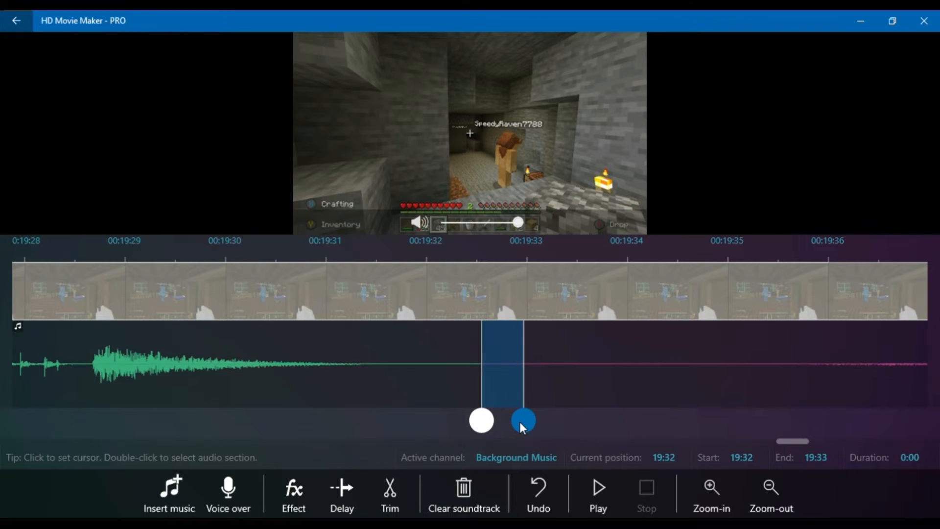
left_click(589, 485)
left_click(578, 411)
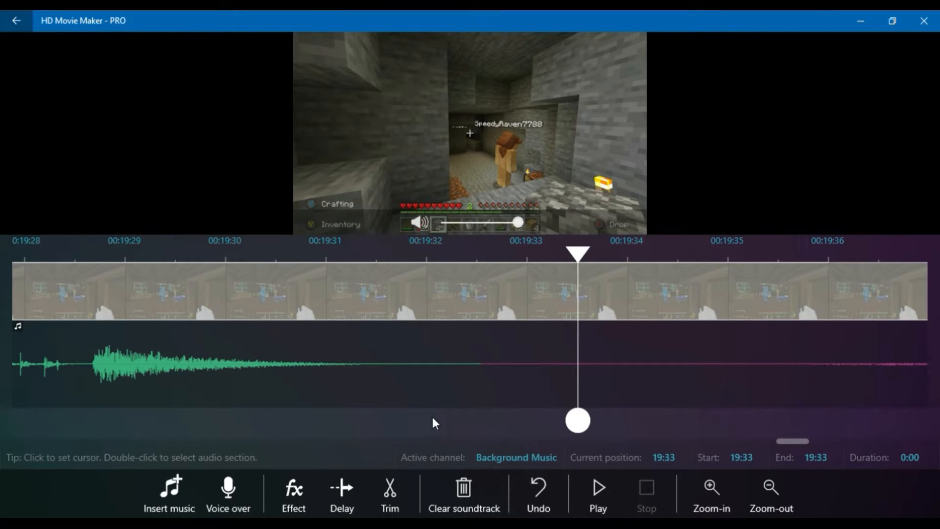
Place the cursor at the start of the sixth track at 19:32 and preview its opening again.
left_click(482, 365)
left_click(602, 496)
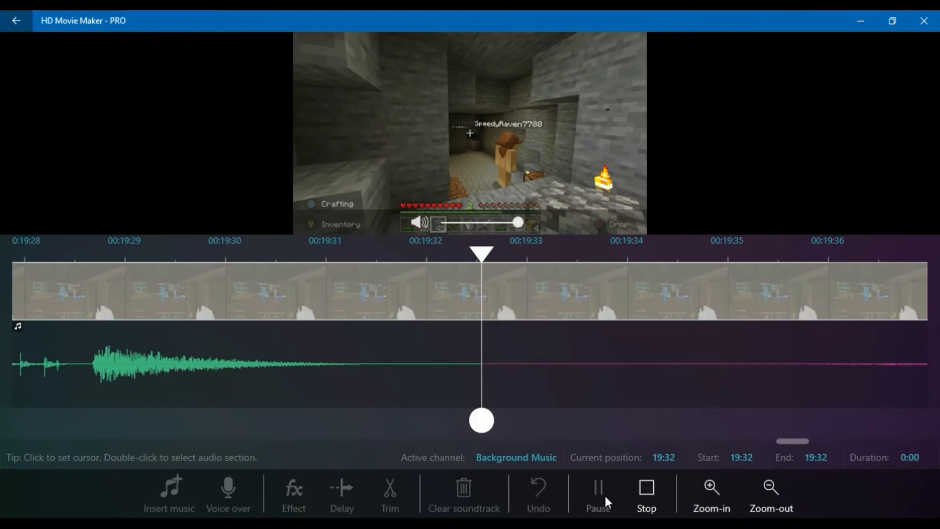
left_click(643, 496)
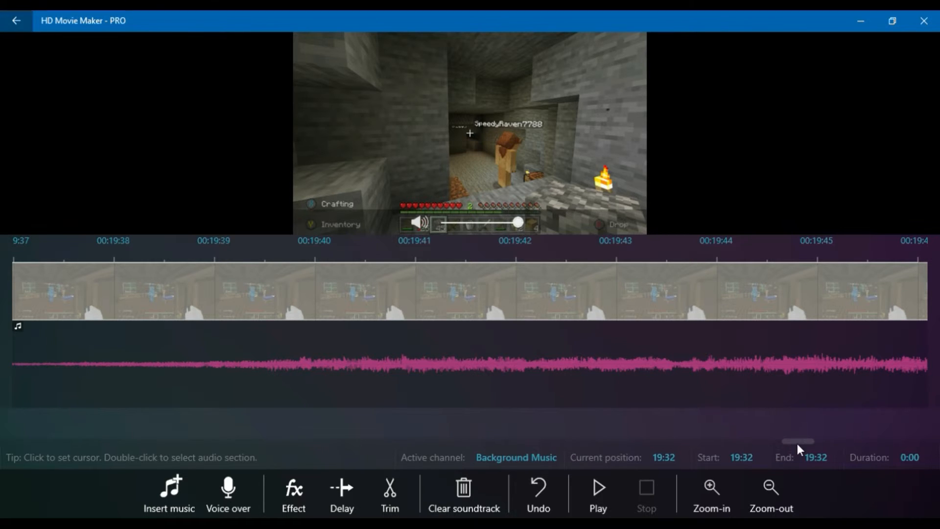
Check the end of the soundtrack and undo the insertion of the sixth music track.
left_click_drag(796, 441, 928, 437)
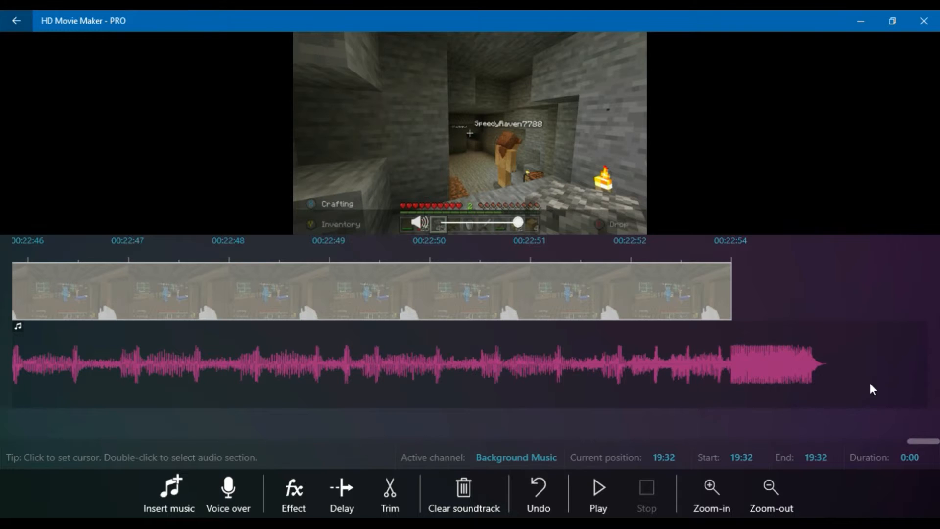
left_click(550, 488)
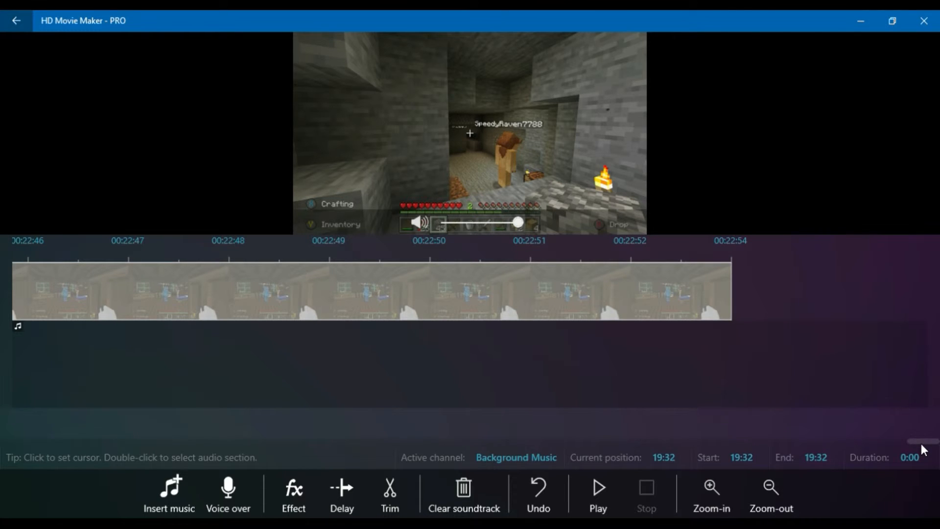
left_click_drag(921, 444, 791, 447)
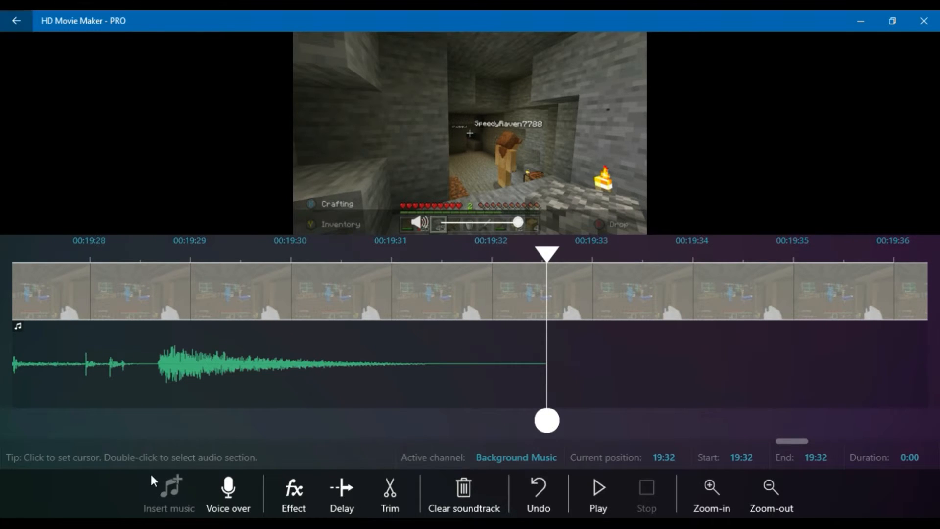
Append a different local music file at the end of the soundtrack as the replacement sixth track.
left_click(180, 492)
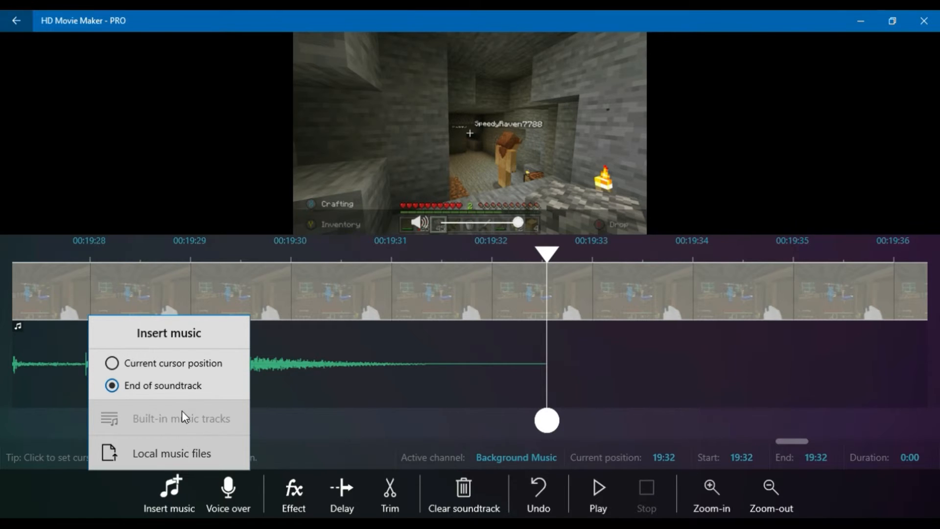
left_click(176, 443)
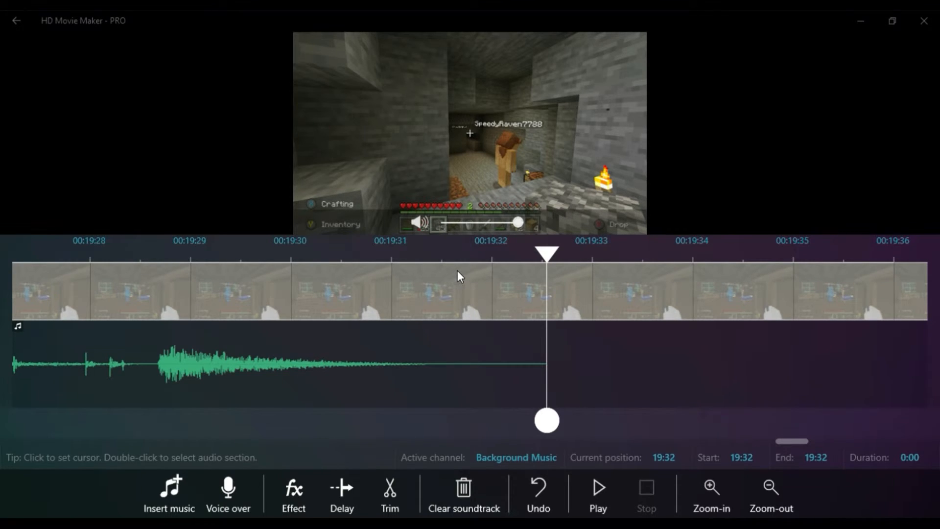
left_click(365, 321)
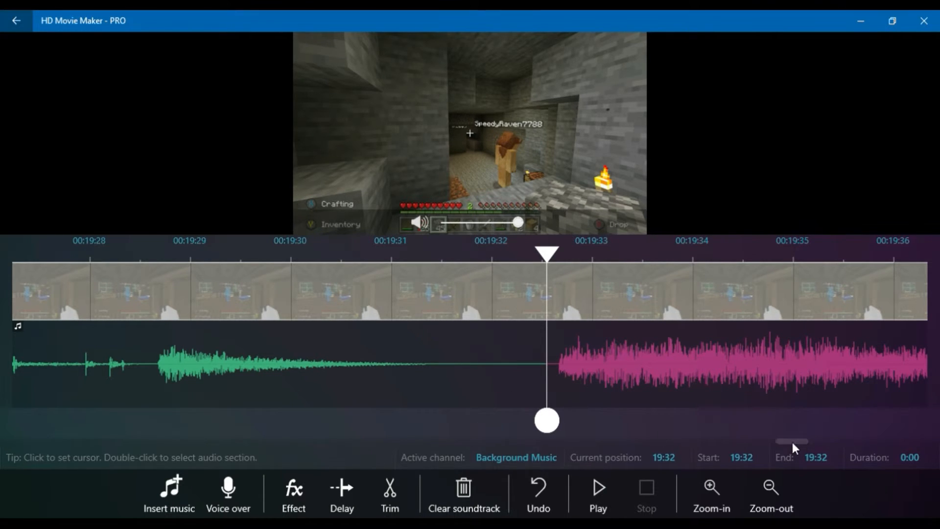
Trim the new track's overhang past the end of the video, from 22:54 to 23:51.
left_click_drag(794, 444, 923, 441)
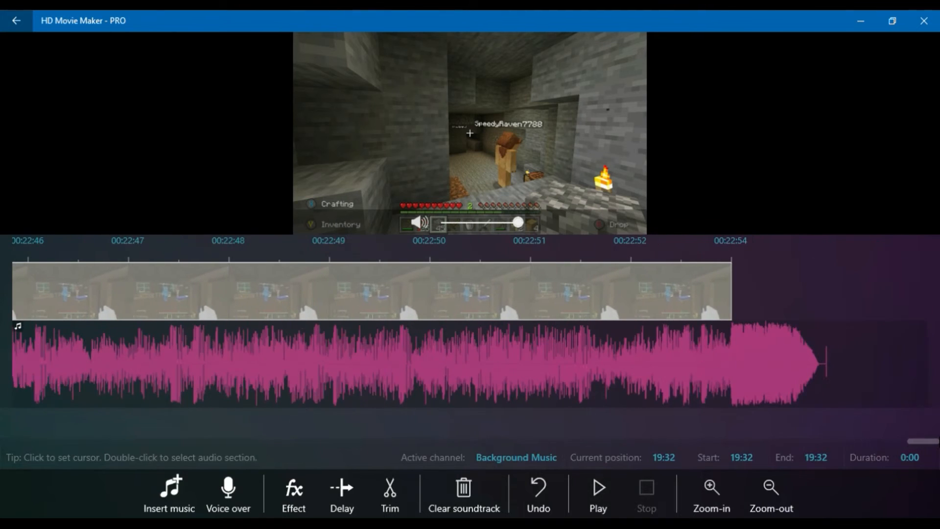
left_click(857, 372)
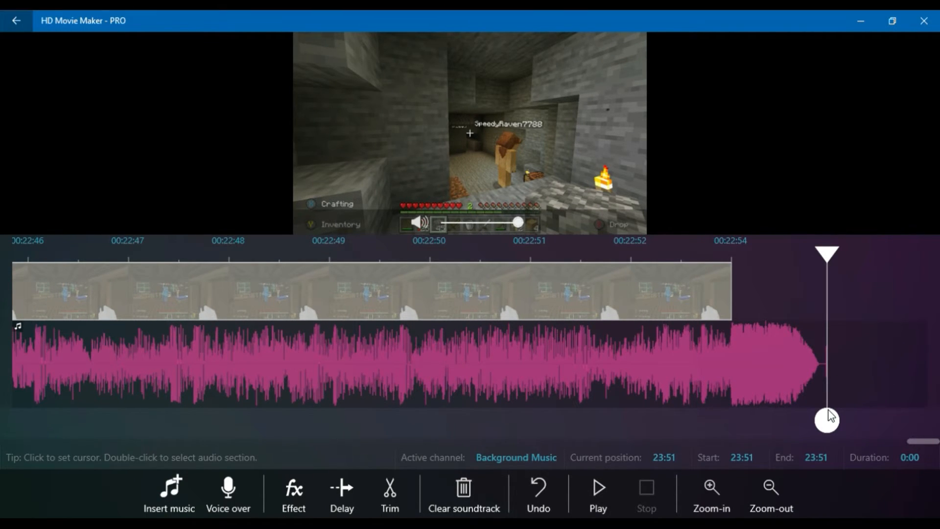
left_click_drag(827, 419, 746, 418)
left_click_drag(740, 419, 734, 419)
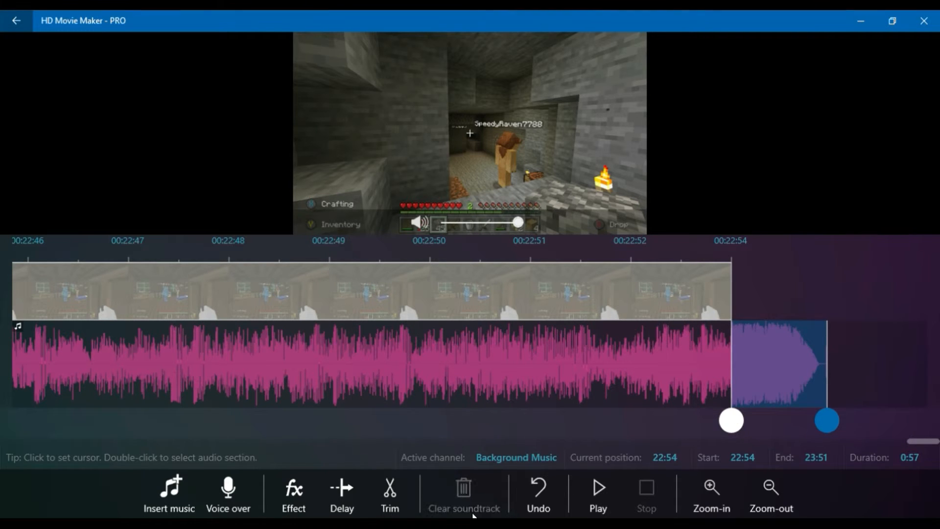
left_click(389, 489)
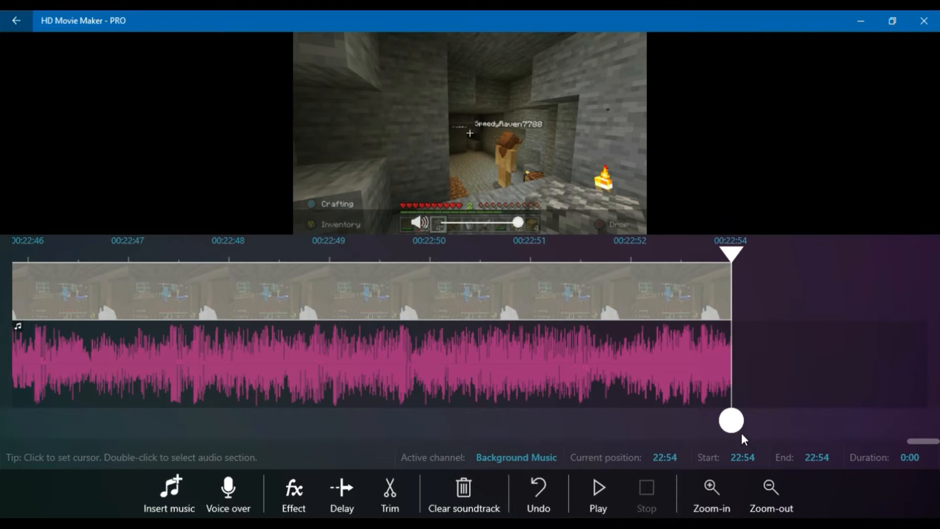
Apply a fade-out to the last moment of the soundtrack, from 22:53 to 22:54.
mouse_move(737, 424)
left_mouse_down()
mouse_move(715, 424)
mouse_move(722, 423)
left_mouse_up()
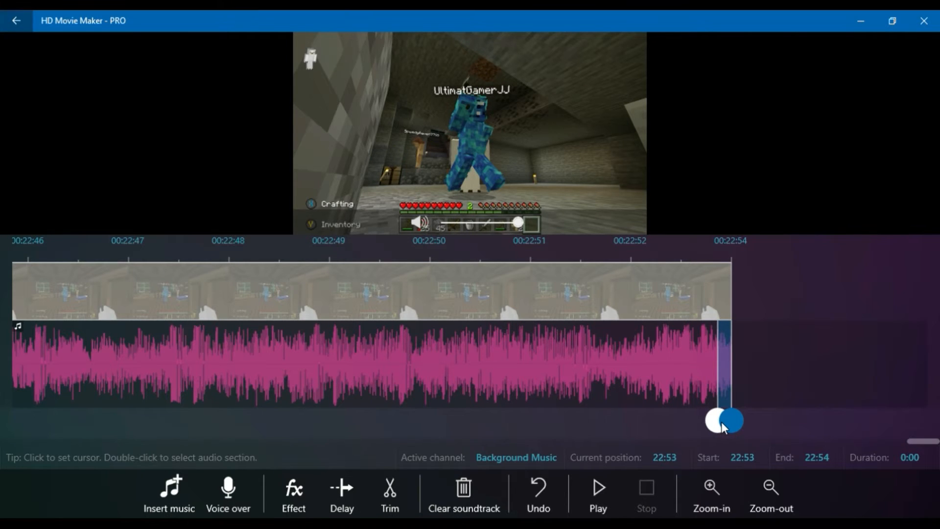
left_click(298, 494)
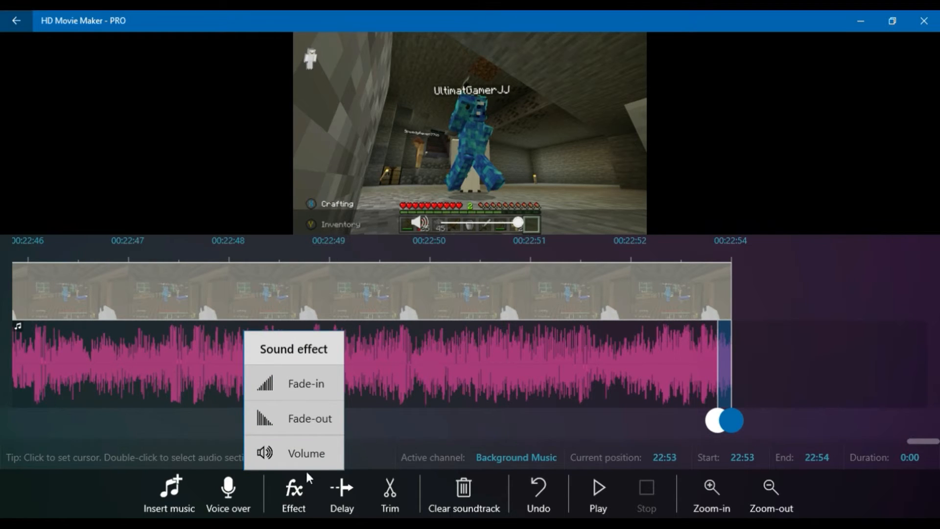
left_click(290, 421)
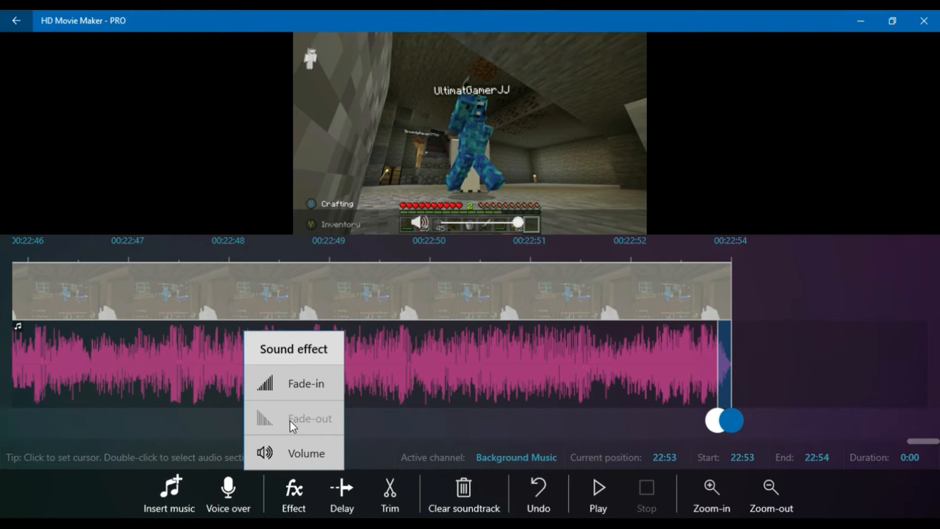
left_click(787, 365)
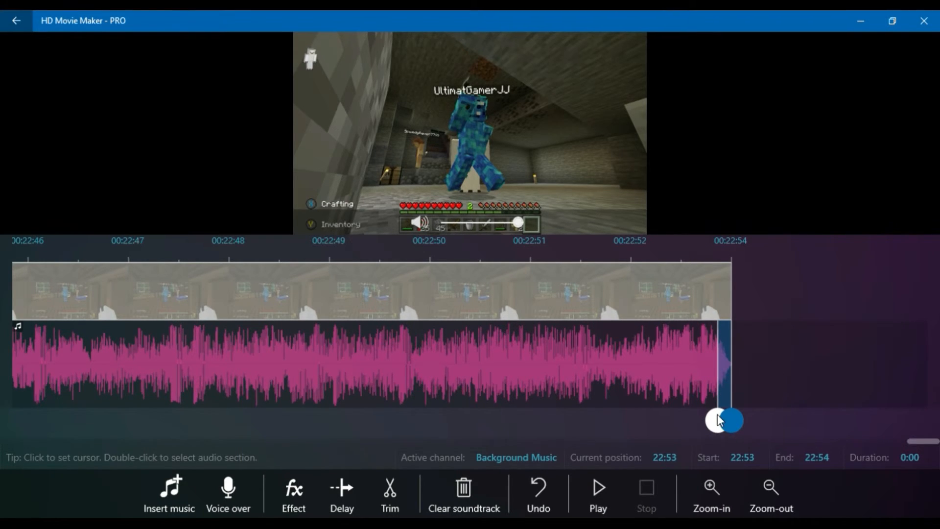
Select the whole soundtrack from 0:28 to 22:54, try volume levels 0.3 and 1.5, and settle on 0.5.
double_click(613, 302)
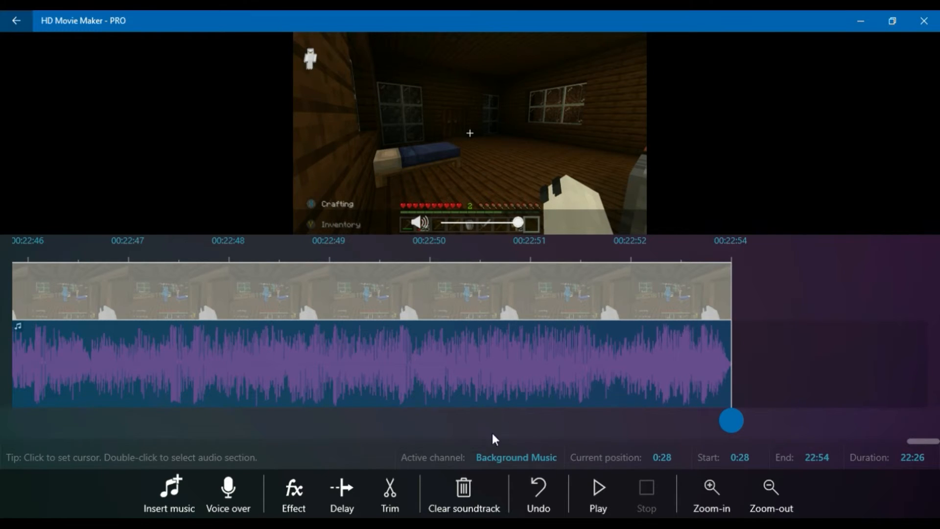
left_click(722, 510)
left_click(302, 486)
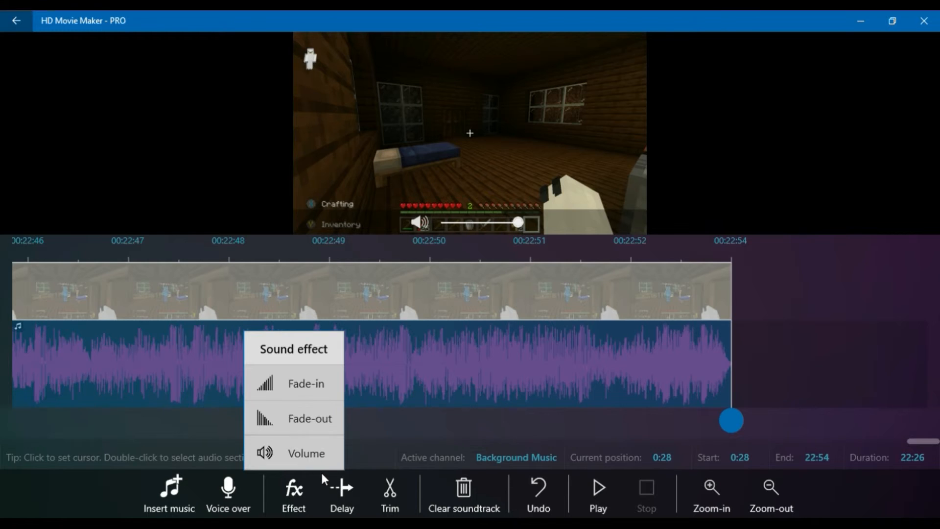
left_click(314, 460)
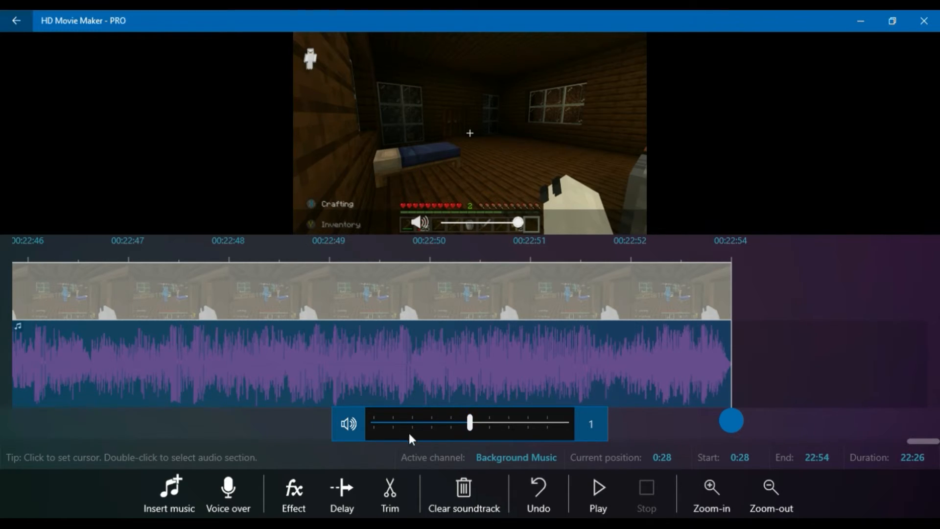
left_click(404, 417)
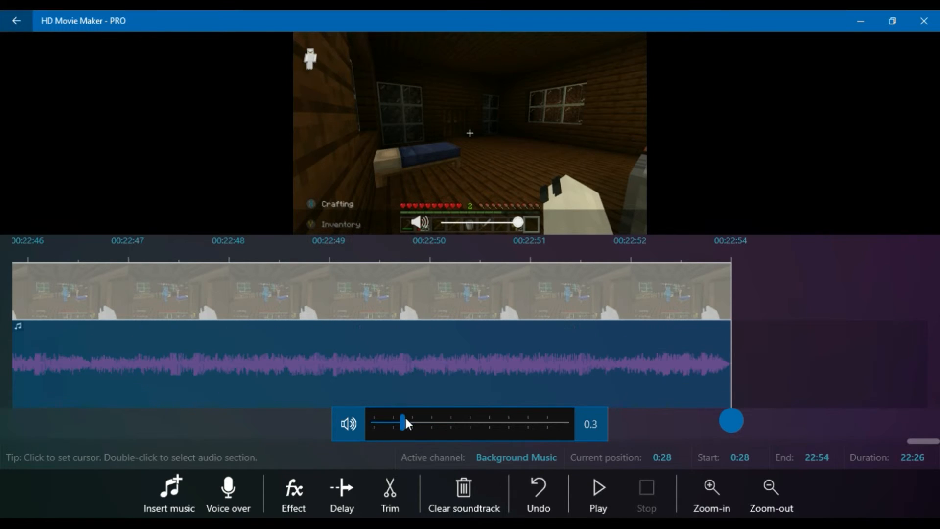
left_click(420, 424)
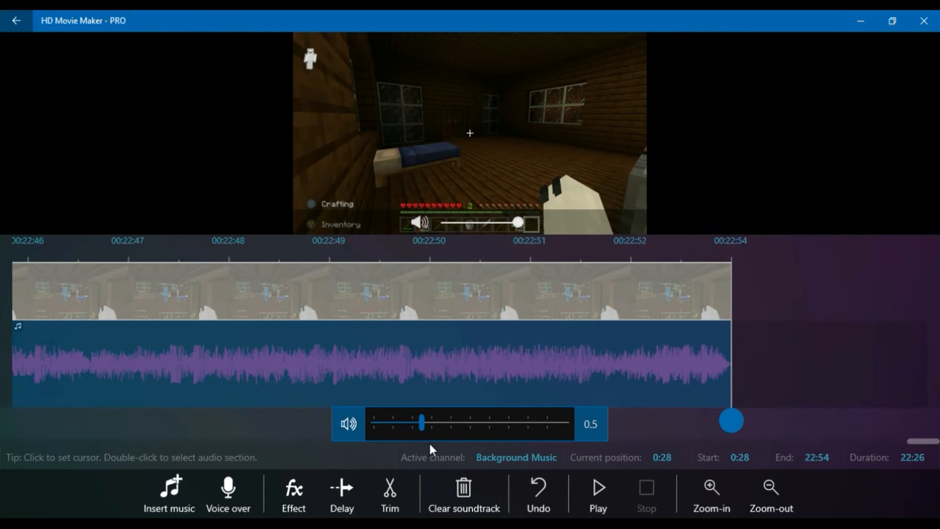
left_click(515, 423)
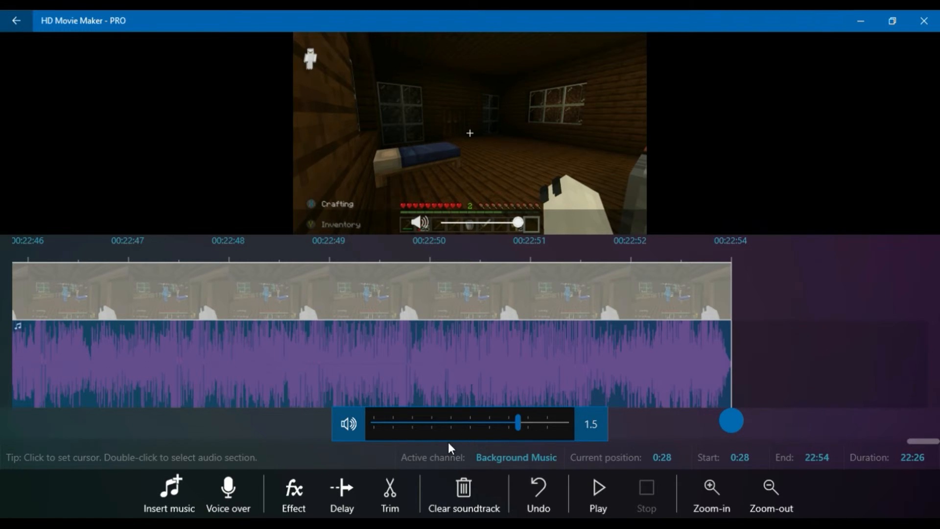
left_click(426, 424)
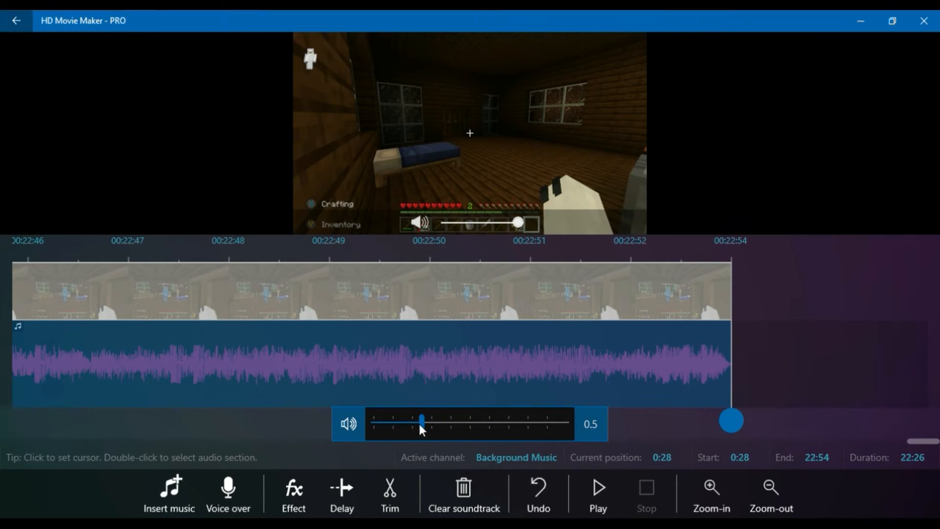
Apply a second volume effect to the selected soundtrack, trying 0.5 and 1.4 before setting it to 1.5.
key("super+g")
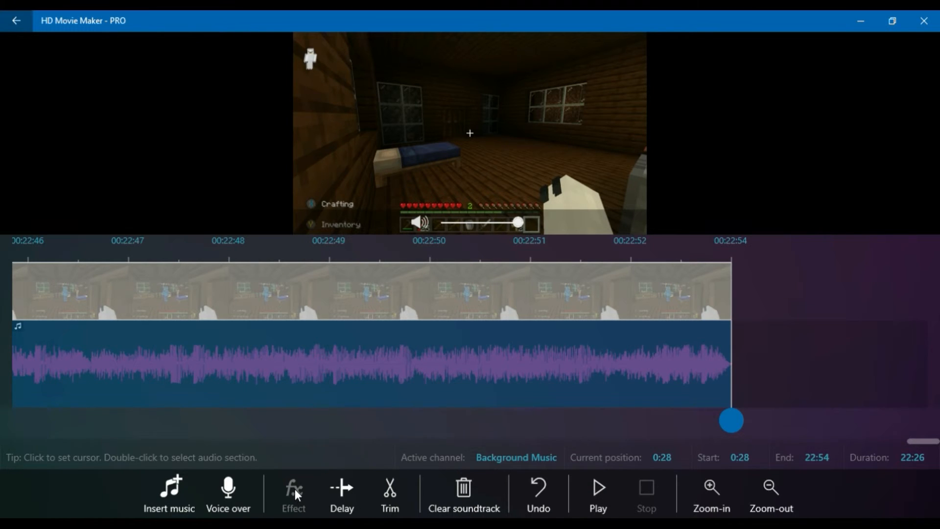
left_click(290, 503)
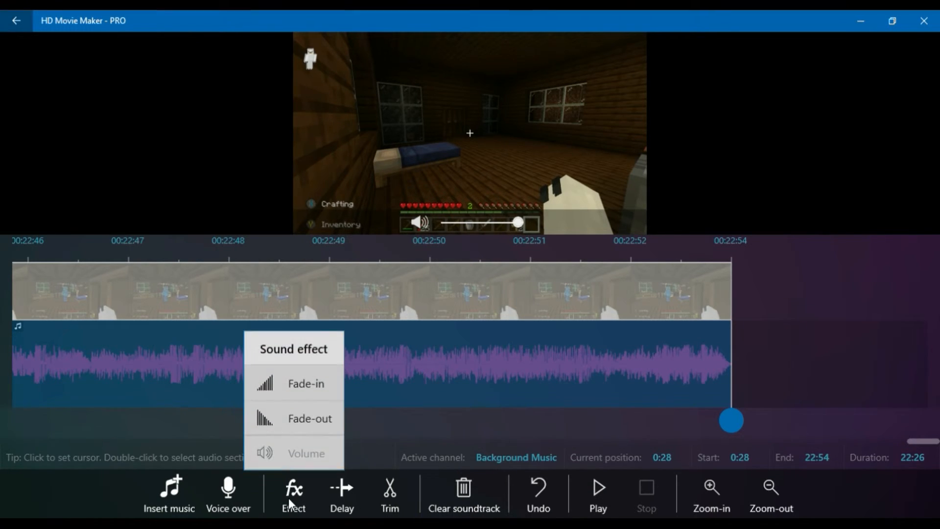
left_click(293, 450)
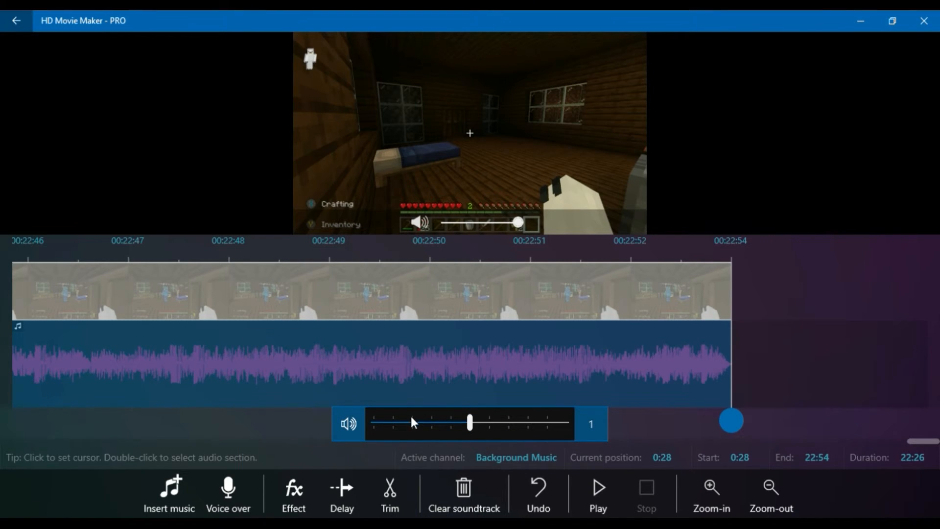
left_click(422, 422)
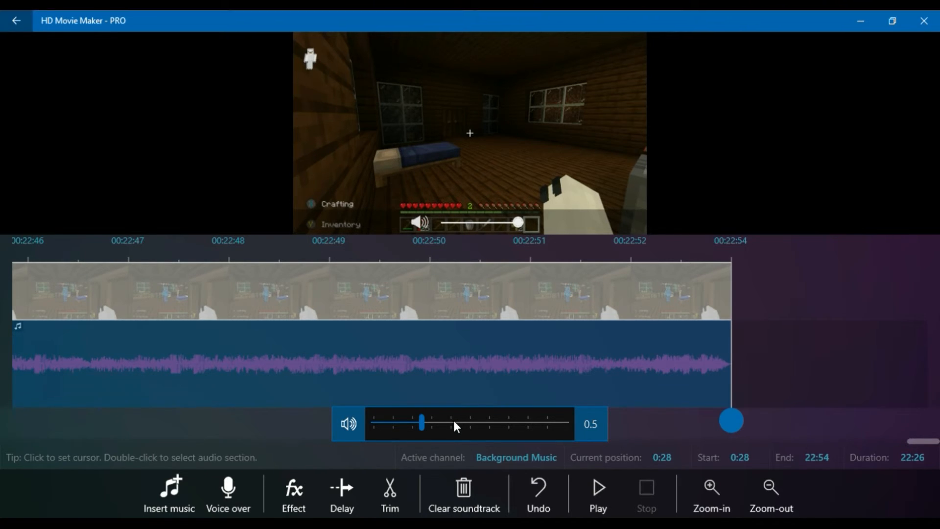
left_click(509, 421)
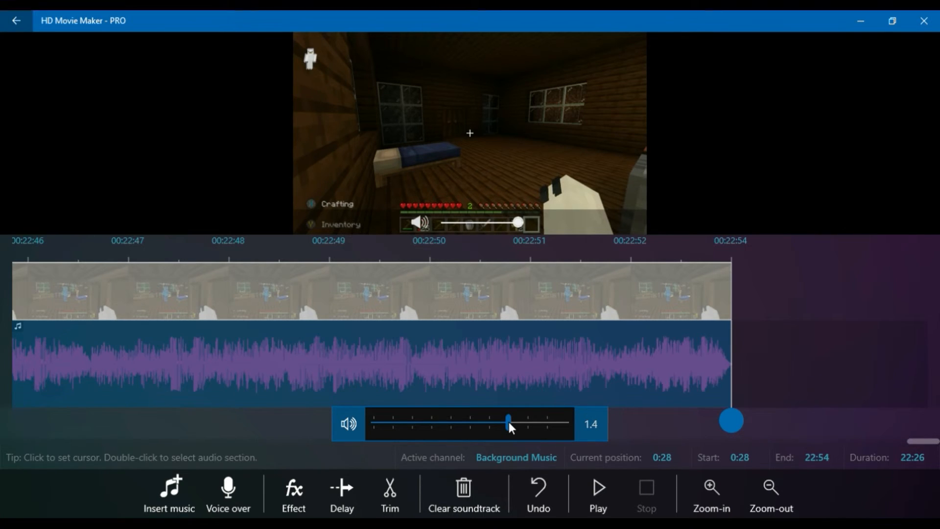
left_click(523, 423)
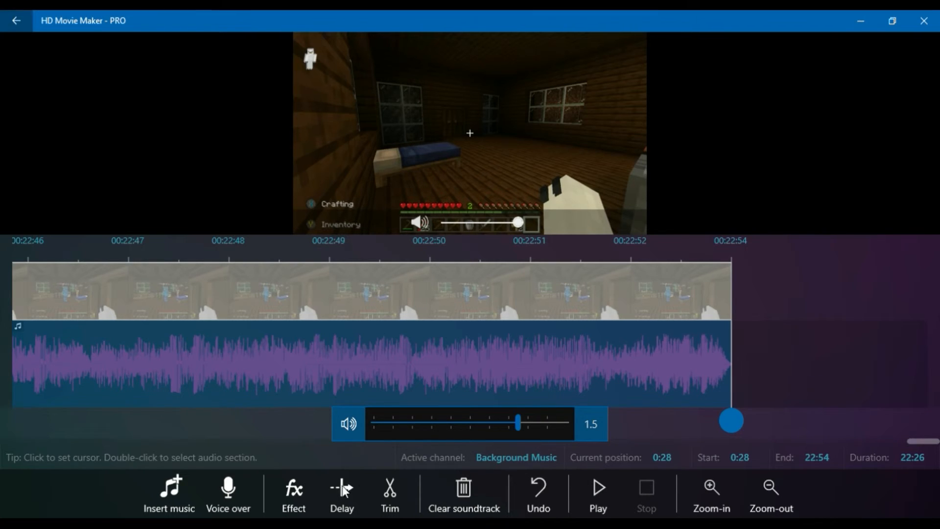
Apply a further volume effect of 0.5 to the whole selected soundtrack.
left_click(302, 489)
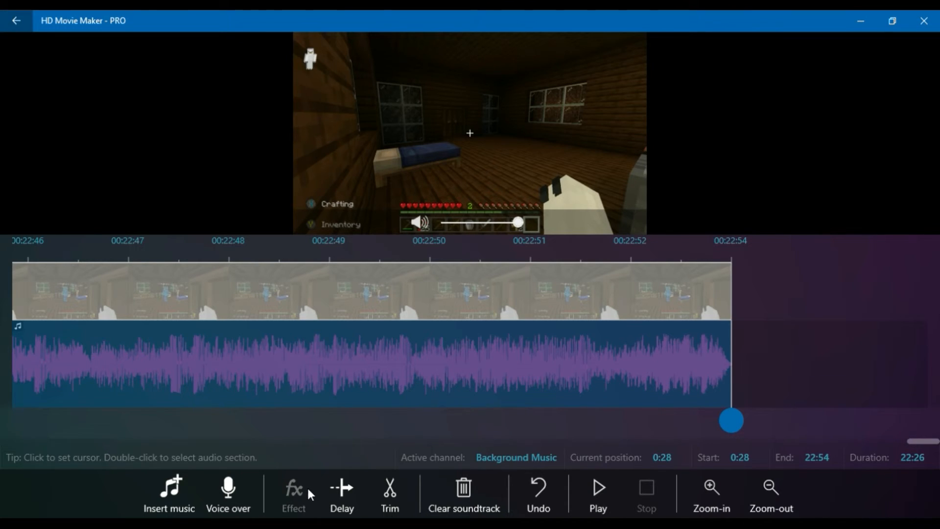
left_click(298, 492)
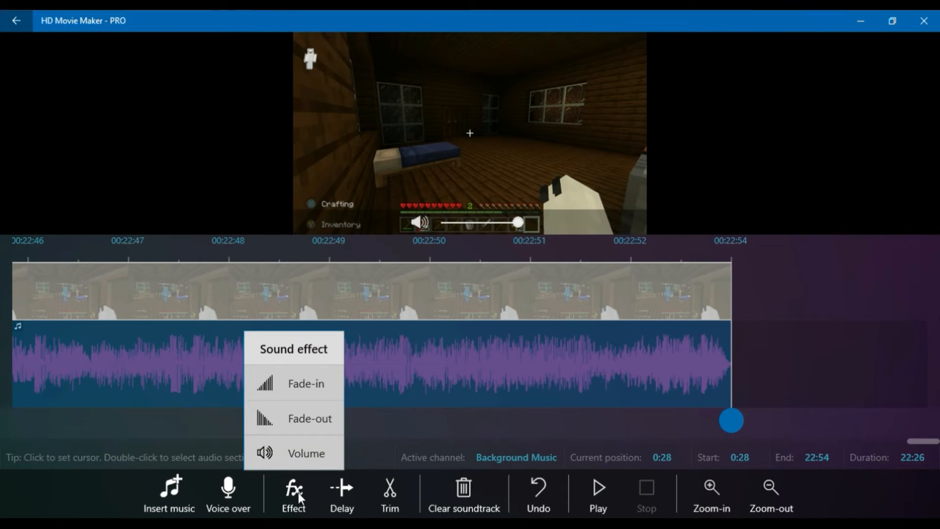
left_click(306, 449)
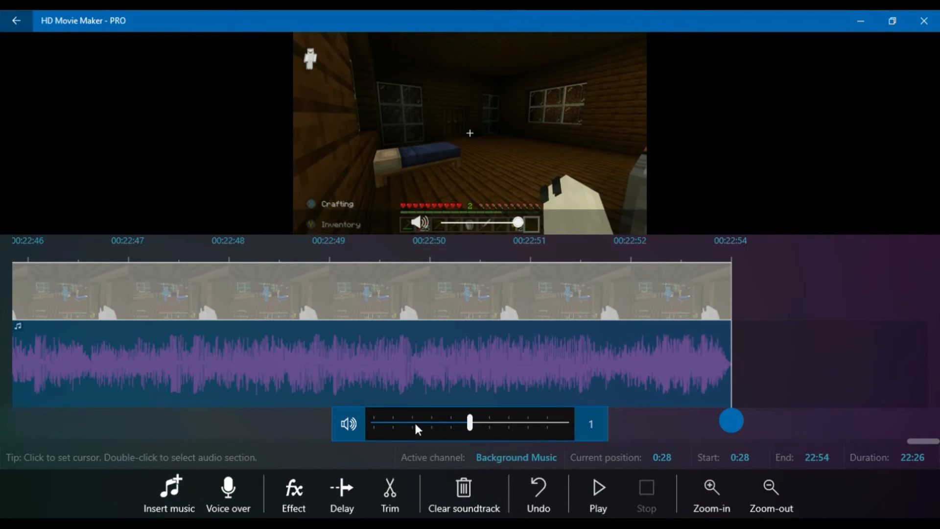
left_click_drag(416, 424, 422, 424)
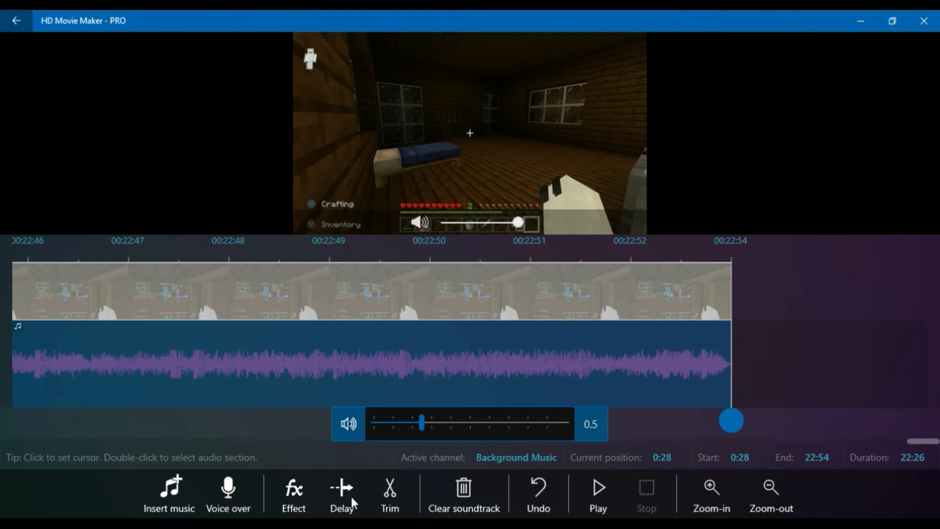
Apply a fade-out effect to the whole selected soundtrack from 0:28 to 22:54.
left_click(288, 494)
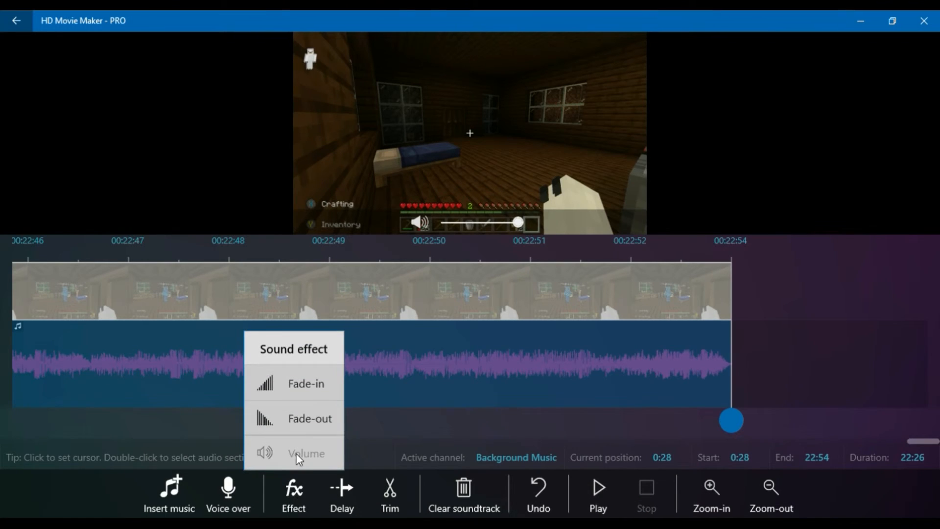
left_click(318, 425)
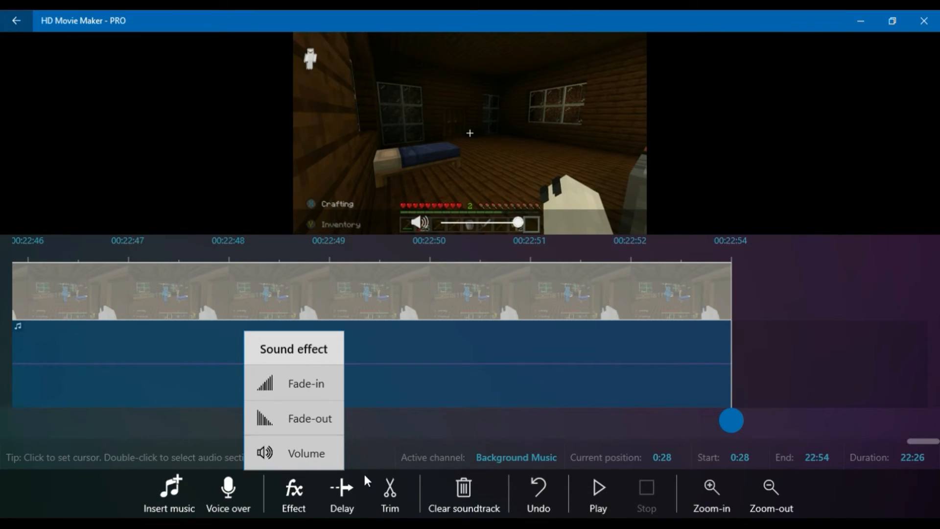
Undo the fade-out and apply a volume effect of 0.5 to the whole selected soundtrack.
left_click(534, 498)
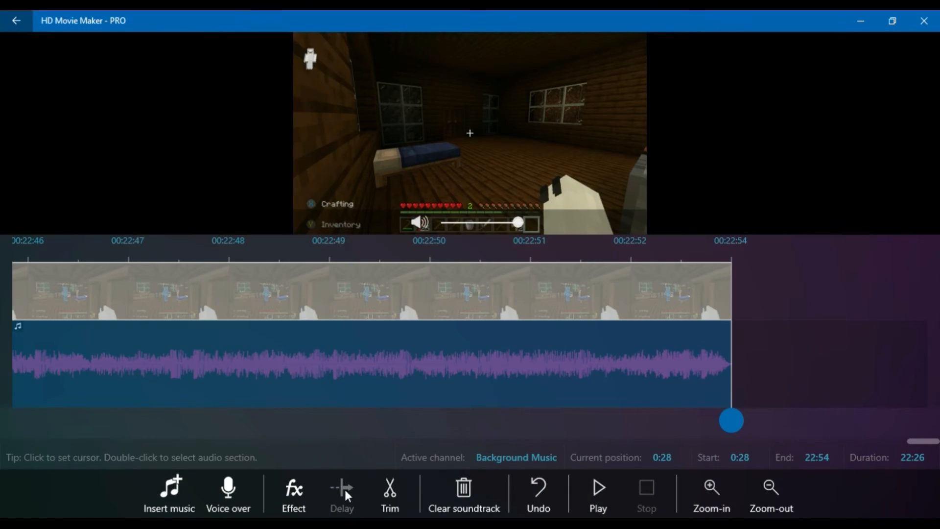
left_click(309, 487)
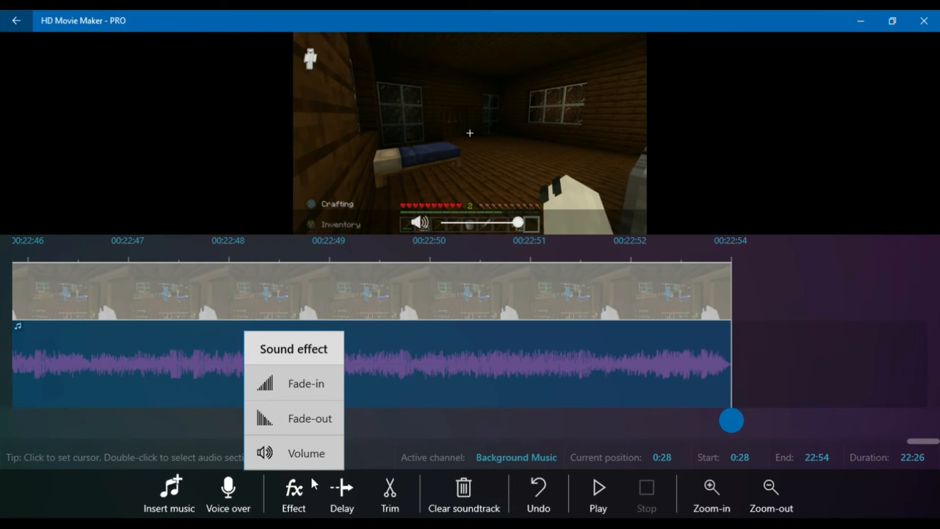
left_click(302, 456)
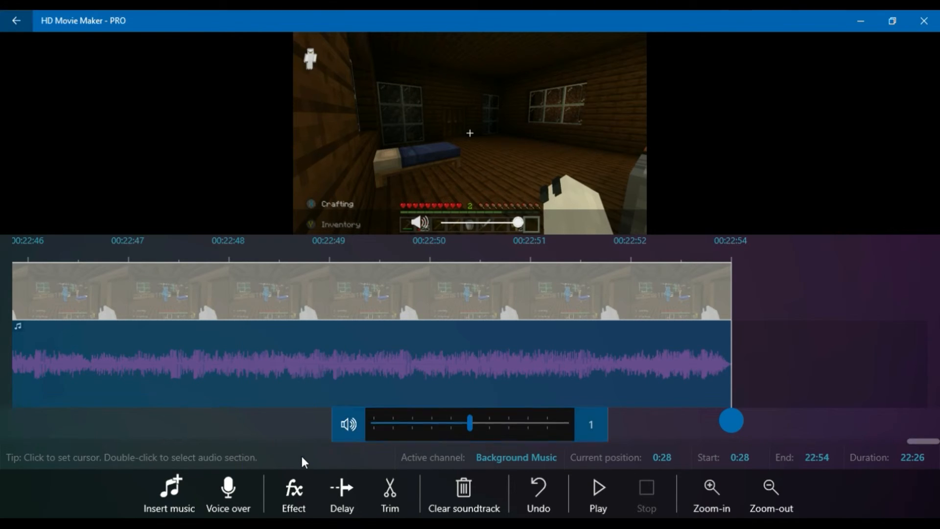
left_click(422, 424)
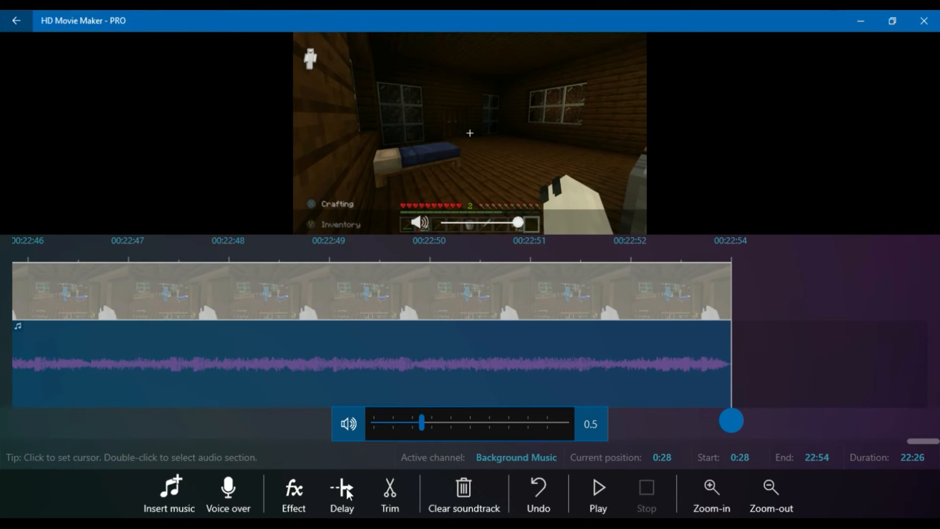
Apply another volume effect of 0.5 to the selected soundtrack and play it back from 0:28.
left_click(303, 488)
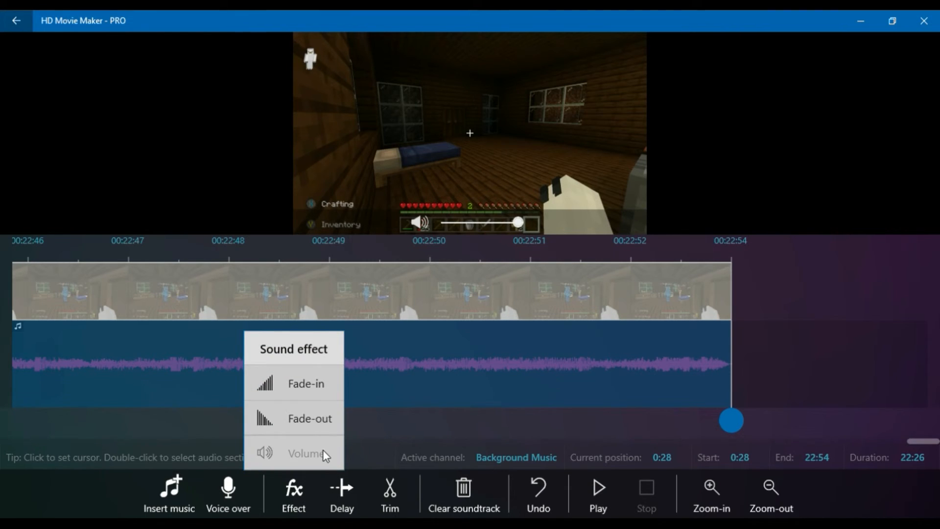
left_click(322, 451)
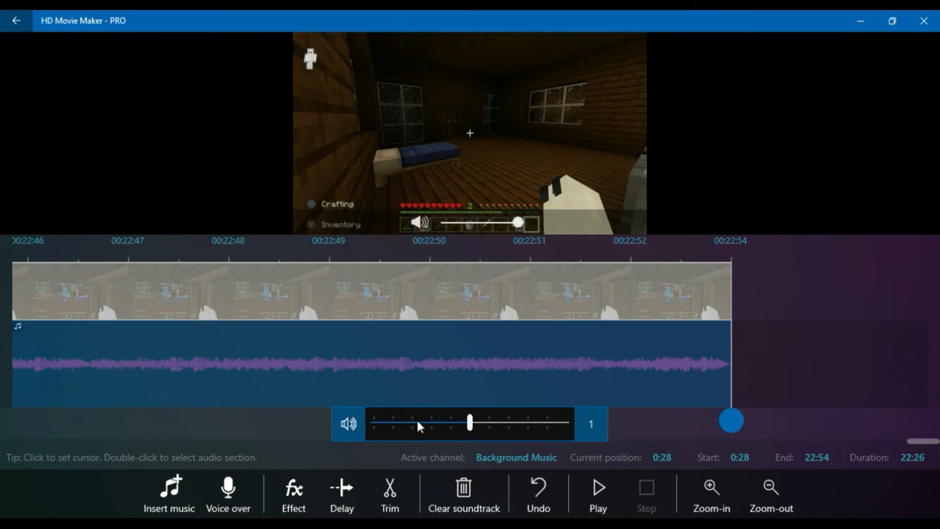
left_click(418, 423)
left_click_drag(411, 419, 422, 418)
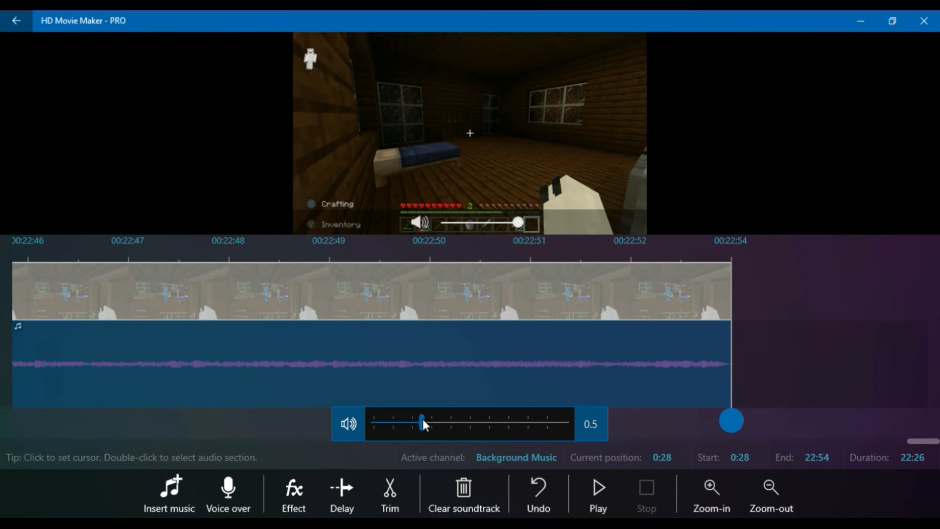
left_click(784, 360)
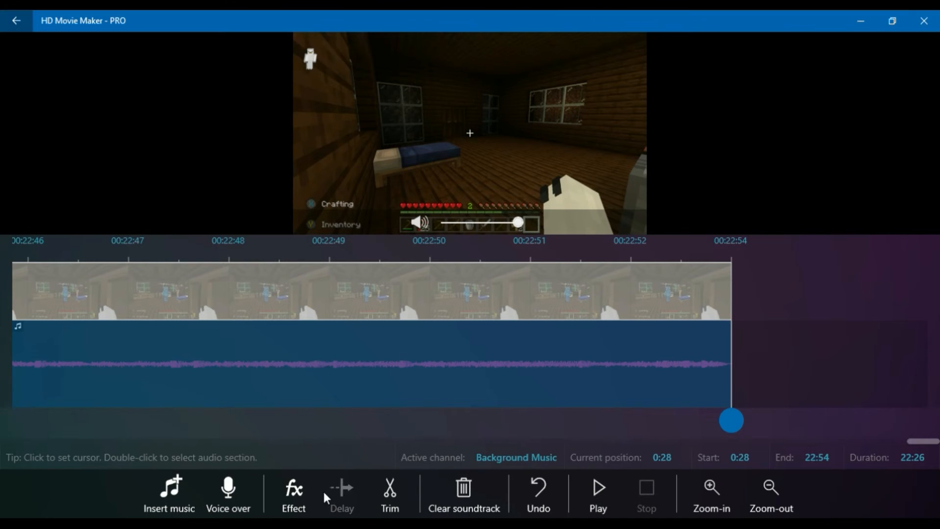
left_click(580, 487)
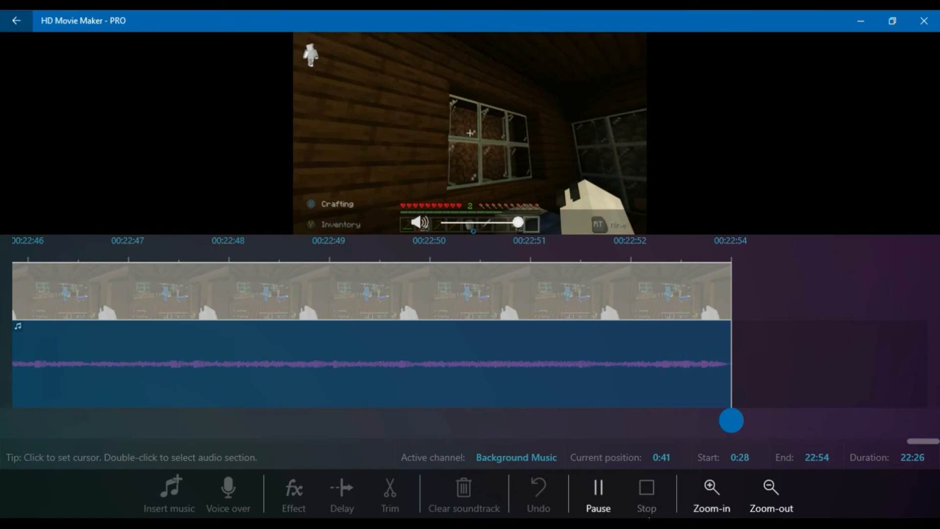
left_click(652, 493)
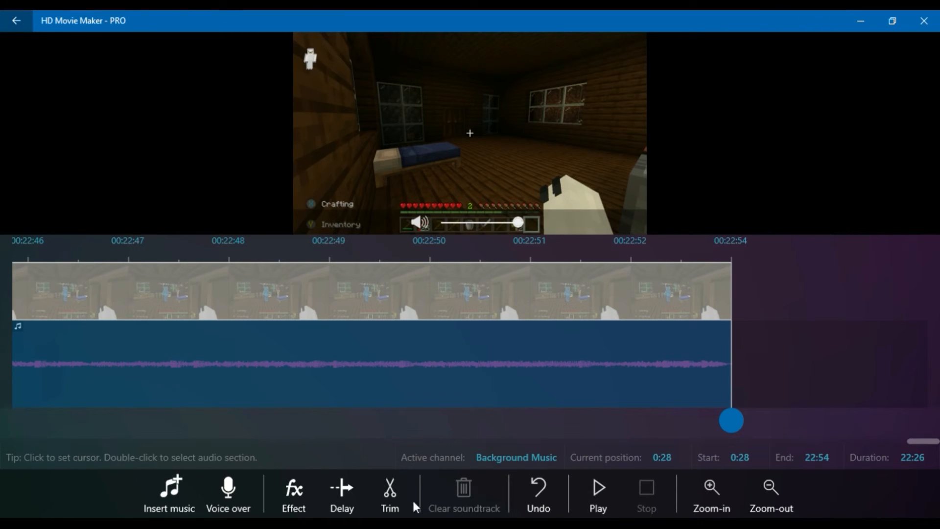
Lower the soundtrack once more with a 0.5 volume effect, preview it, and return to the project's clips.
left_click(299, 488)
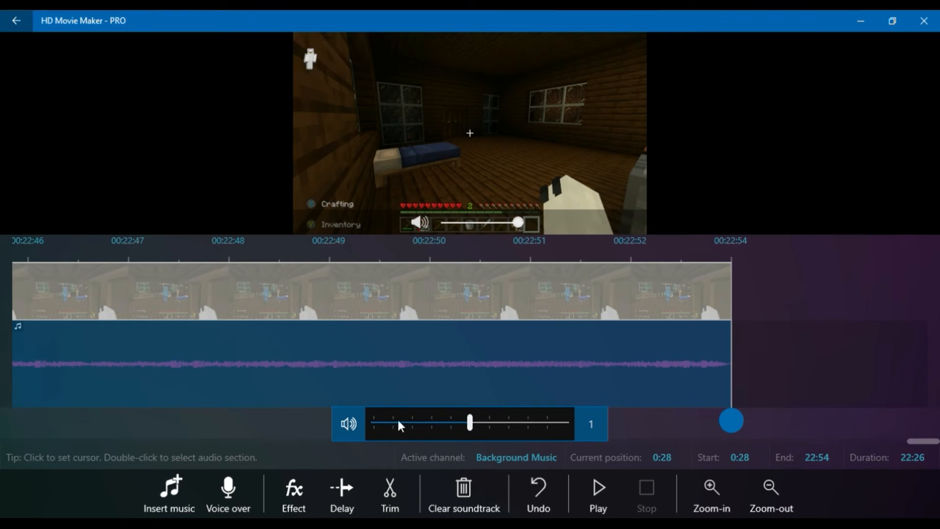
left_click(423, 423)
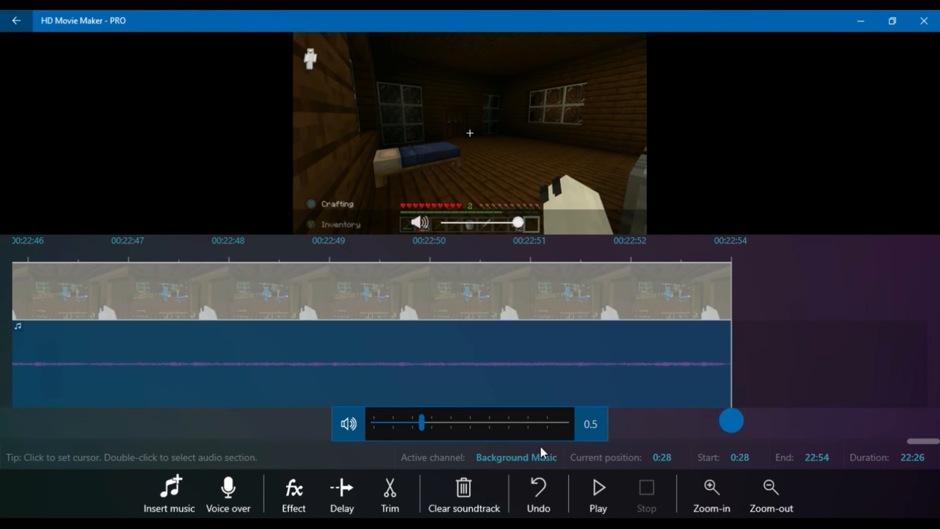
left_click(822, 386)
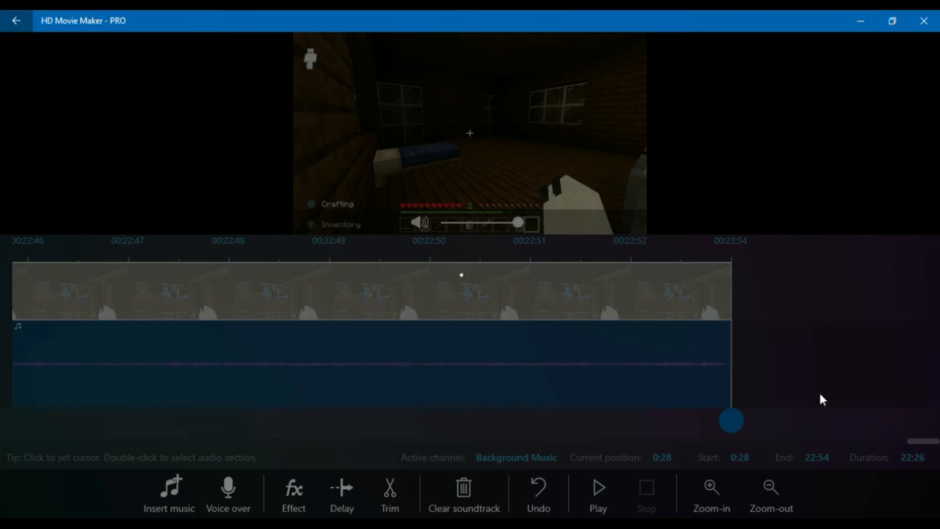
left_click(596, 494)
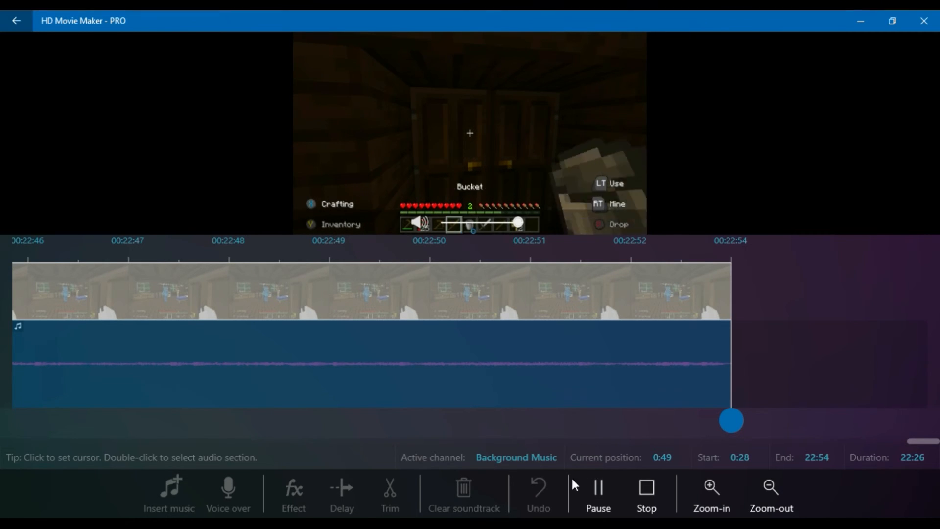
left_click(636, 497)
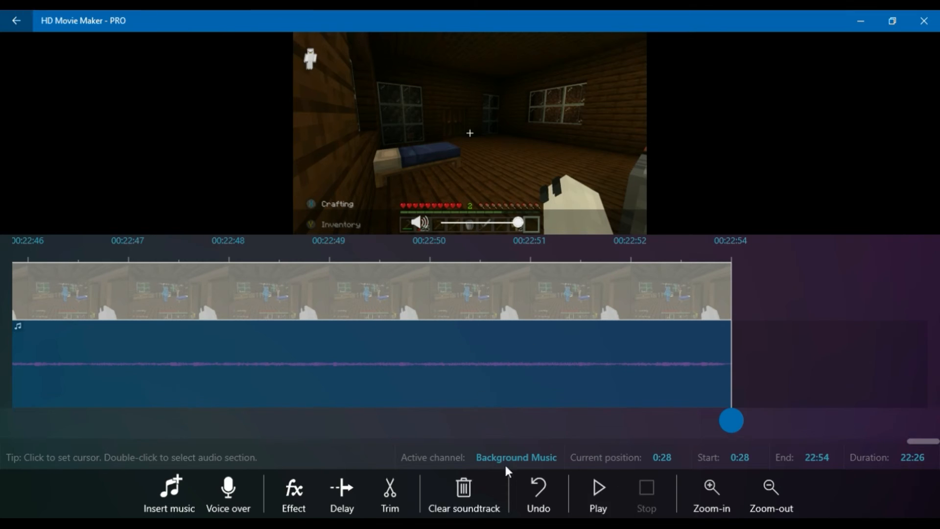
left_click(15, 22)
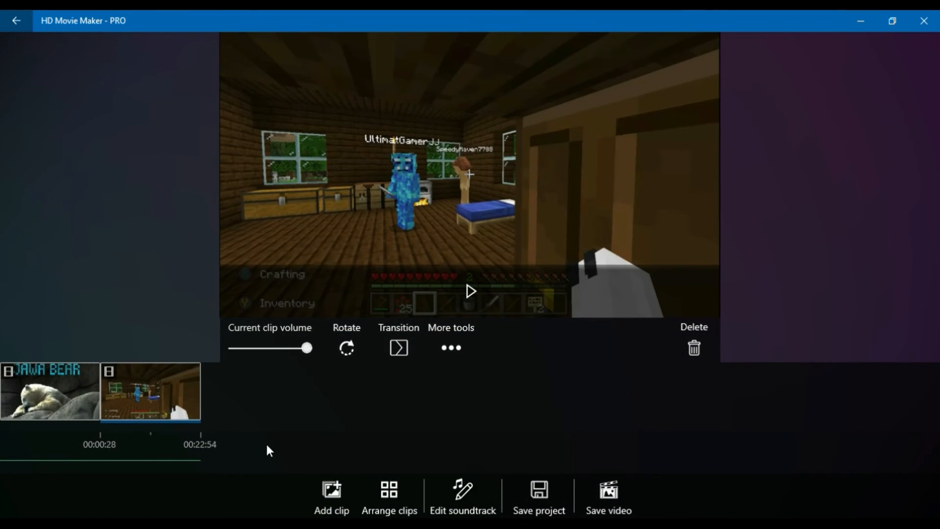
Add the "Thanks for watching and have a beartastic one" video clip at the end of the project.
left_click(330, 490)
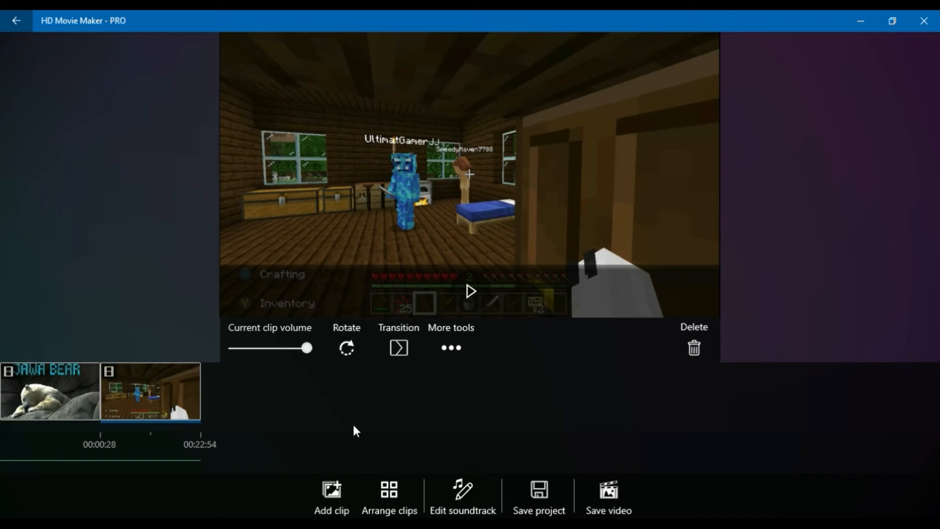
left_click(325, 499)
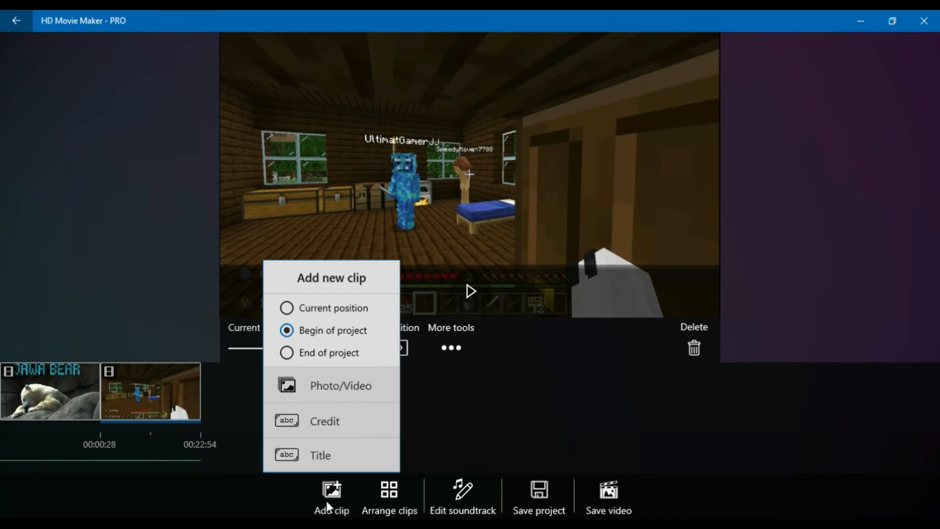
left_click(339, 371)
left_click(320, 353)
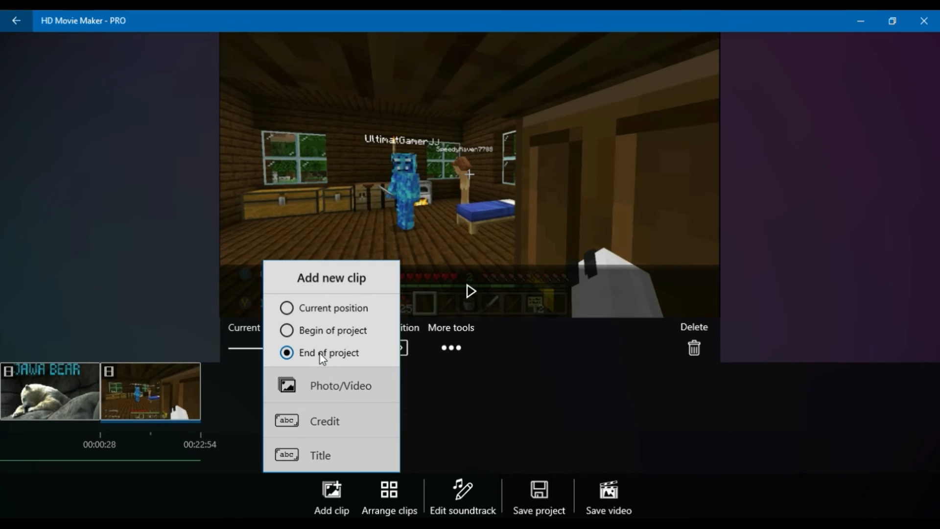
left_click(322, 396)
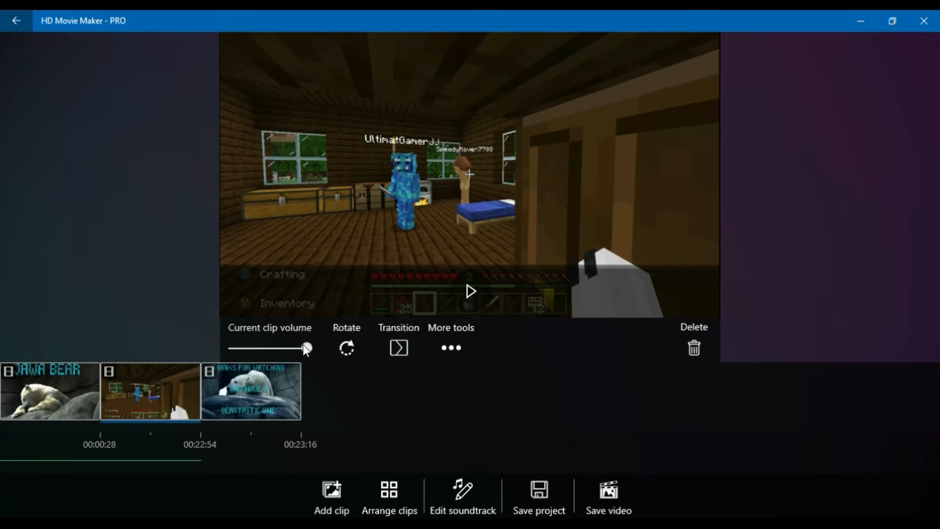
Try the Ripple transition on the Minecraft clip and change it to Swirl.
left_click(413, 348)
left_click(439, 305)
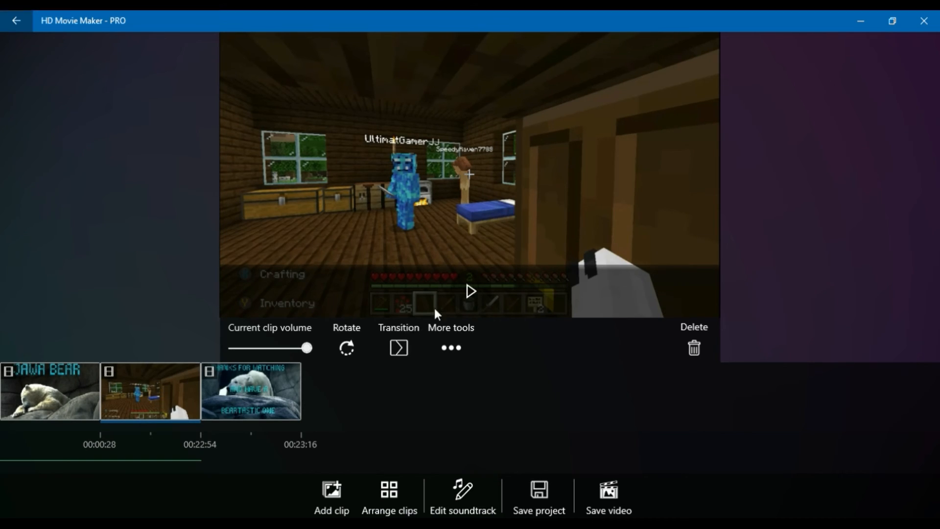
left_click(407, 341)
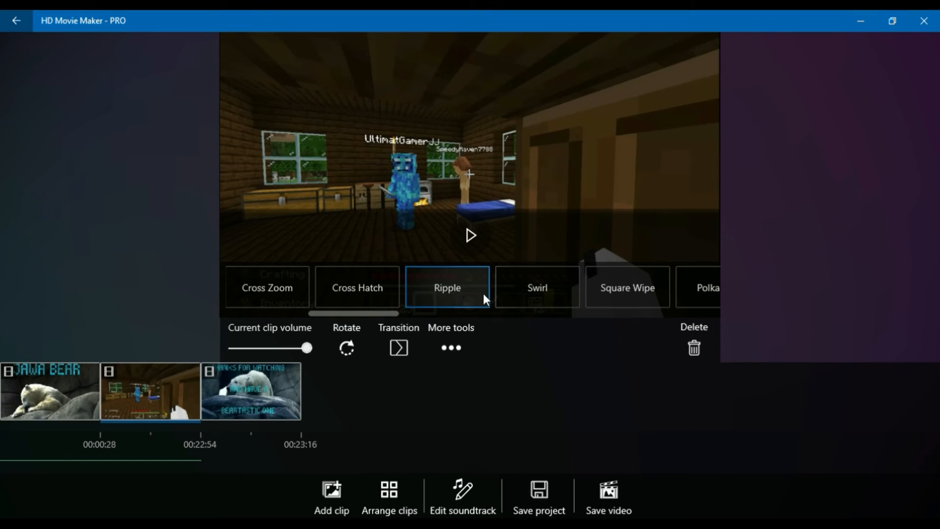
left_click(519, 294)
Apply the Wind transition to the "Thanks for watching" clip and briefly preview the clip.
left_click(224, 411)
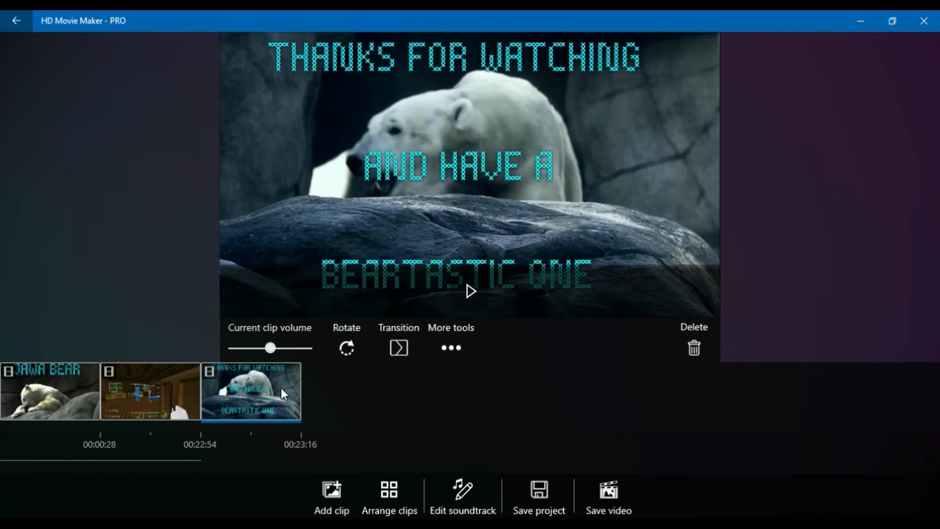
left_click(391, 344)
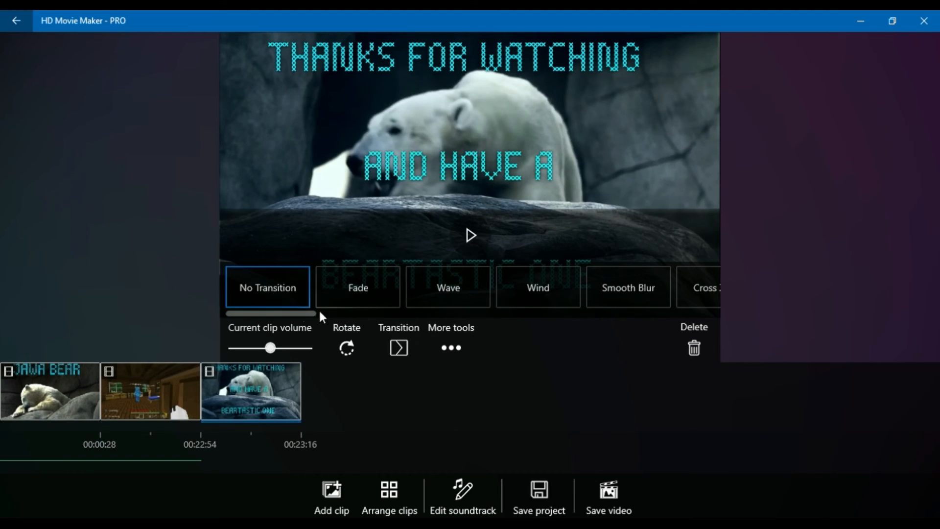
left_click_drag(302, 312, 342, 315)
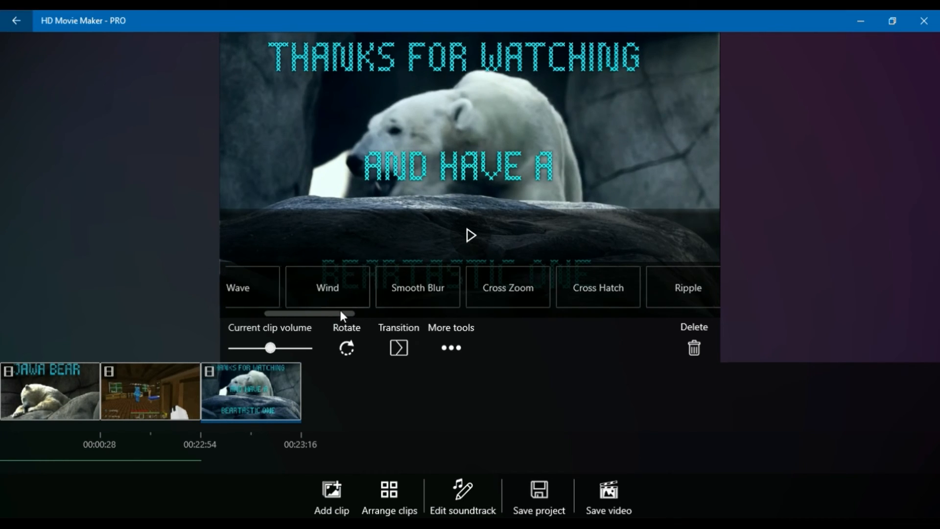
left_click(329, 289)
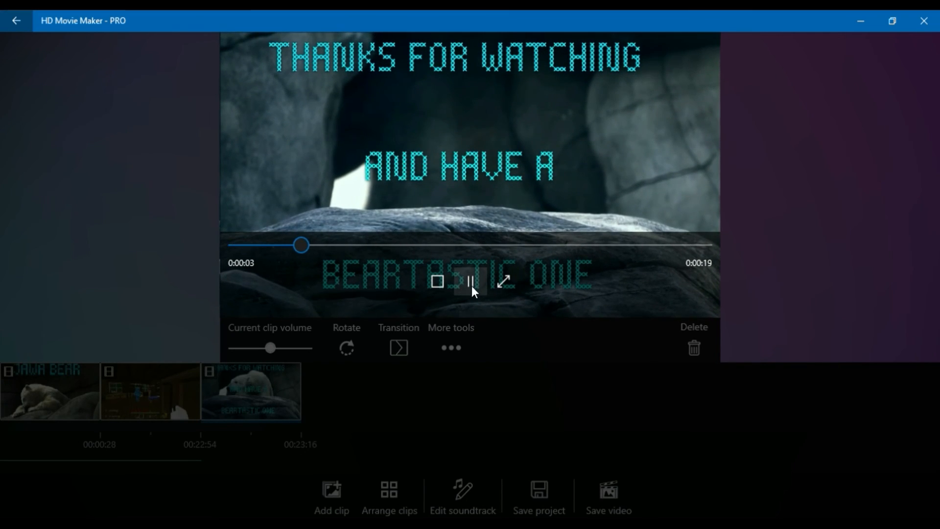
left_click(438, 281)
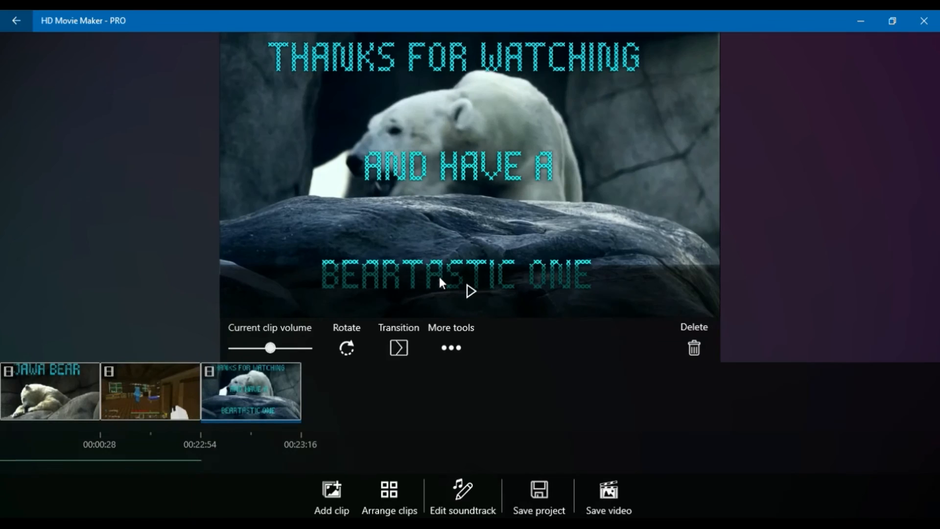
Play the opening seconds of the Minecraft clip to check its start, and stop the preview.
left_click(175, 387)
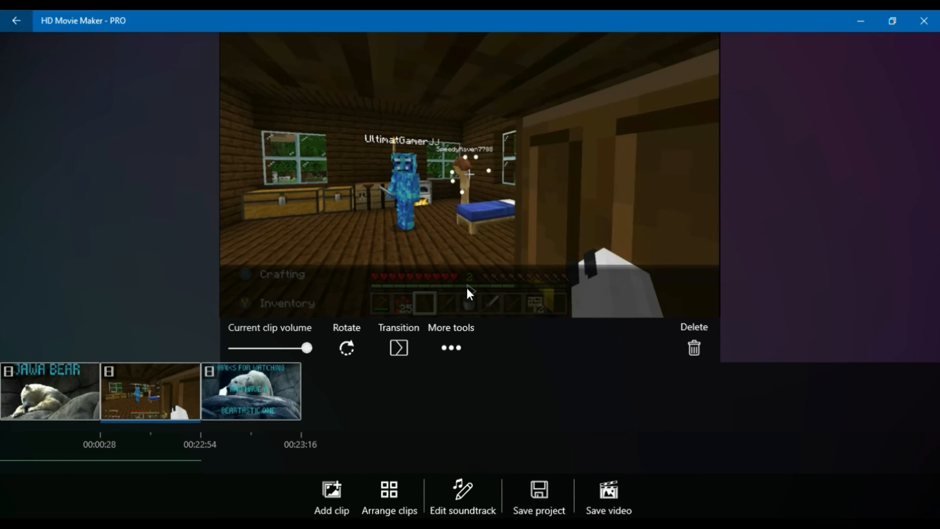
left_click(468, 307)
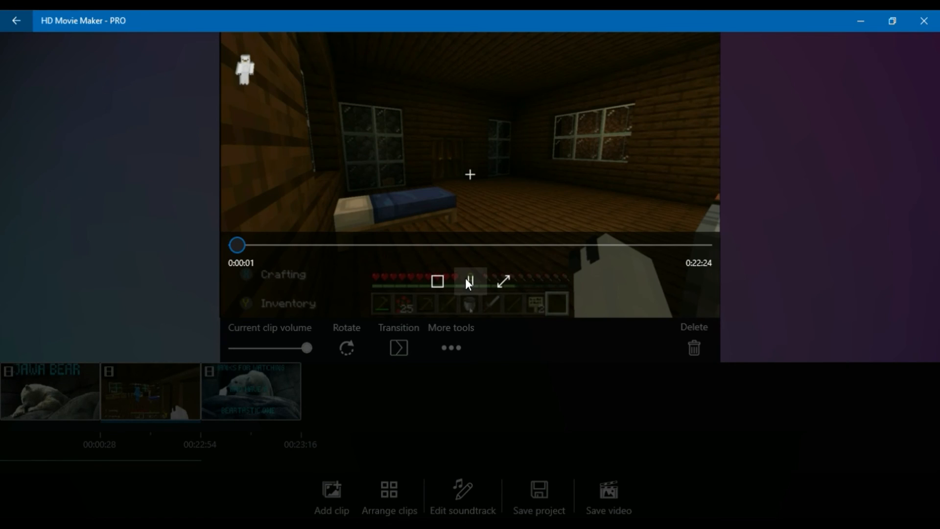
left_click(466, 279)
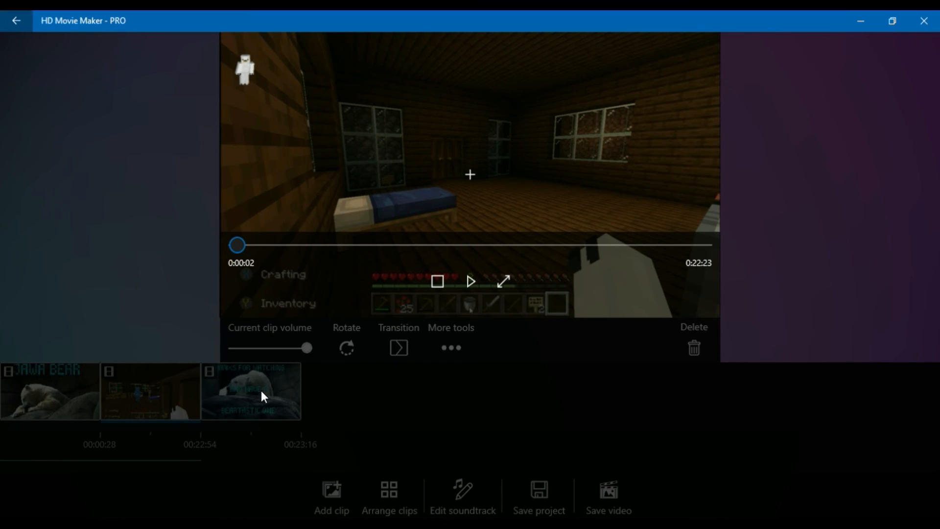
left_click(429, 287)
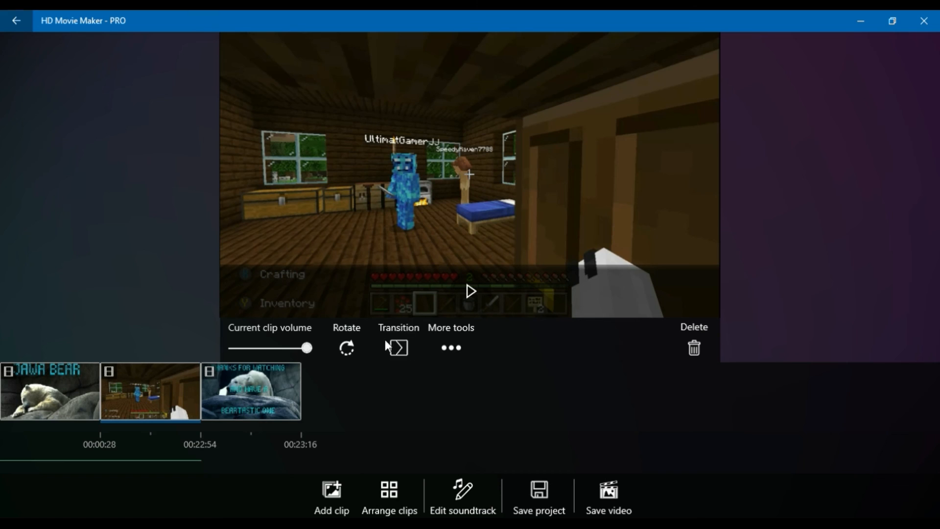
Change the "Thanks for watching" clip's transition to Ripple.
left_click(288, 379)
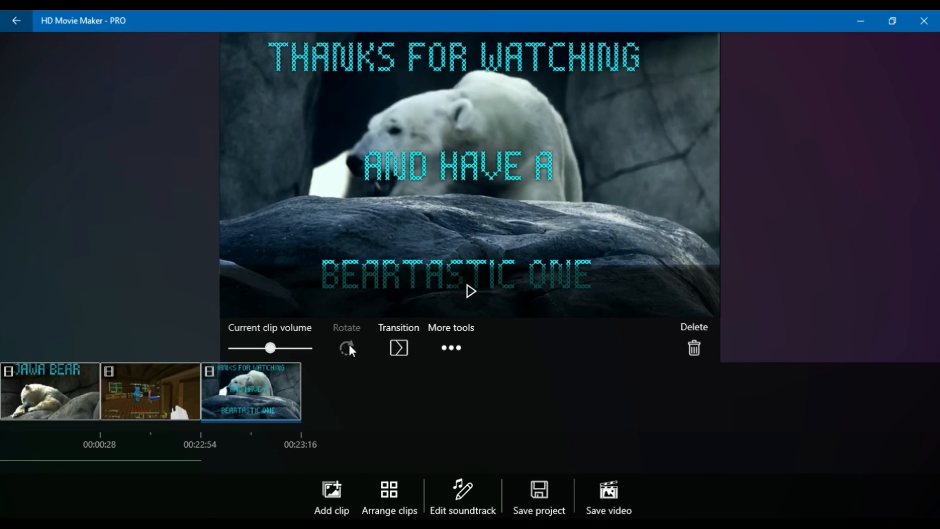
left_click(402, 342)
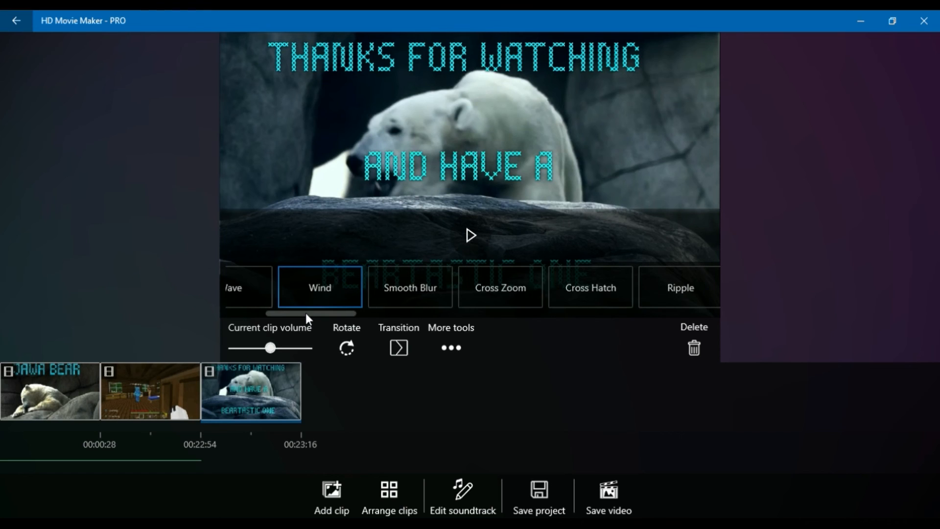
left_click_drag(305, 312, 346, 314)
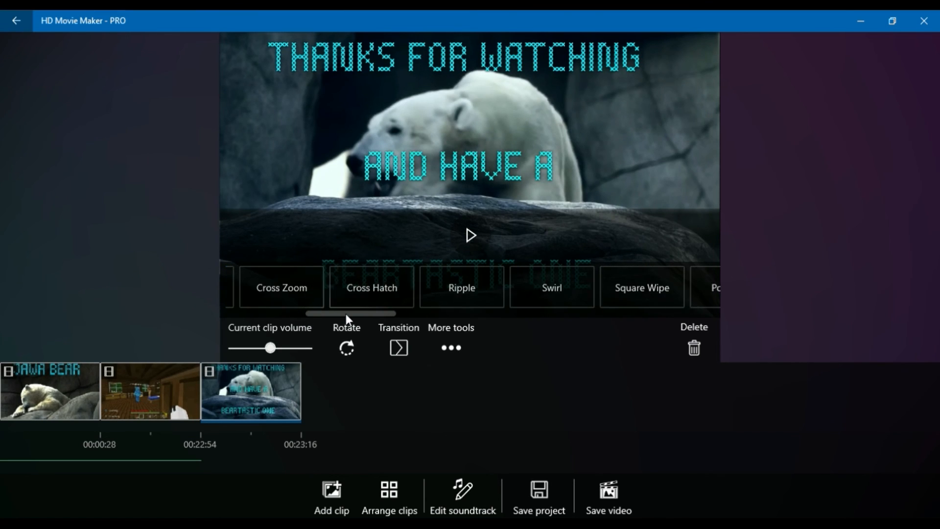
left_click(441, 298)
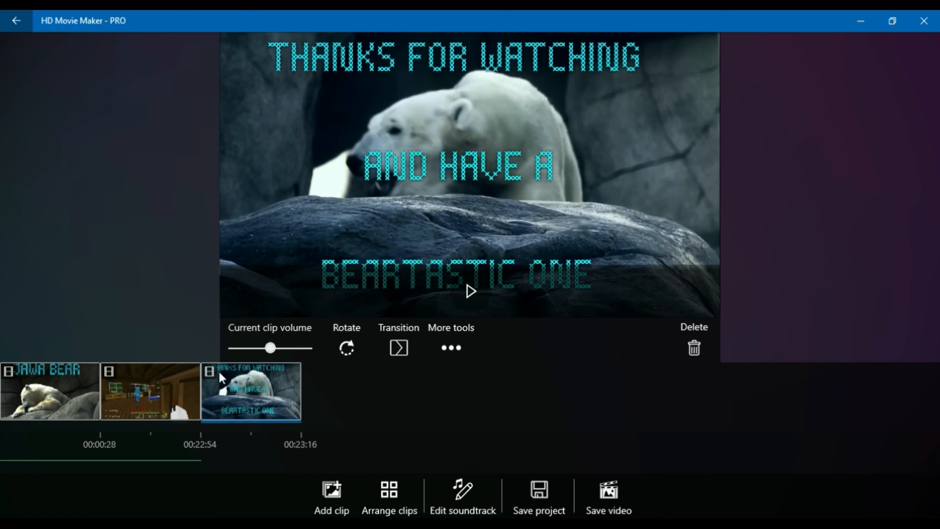
left_click(175, 389)
left_click(244, 390)
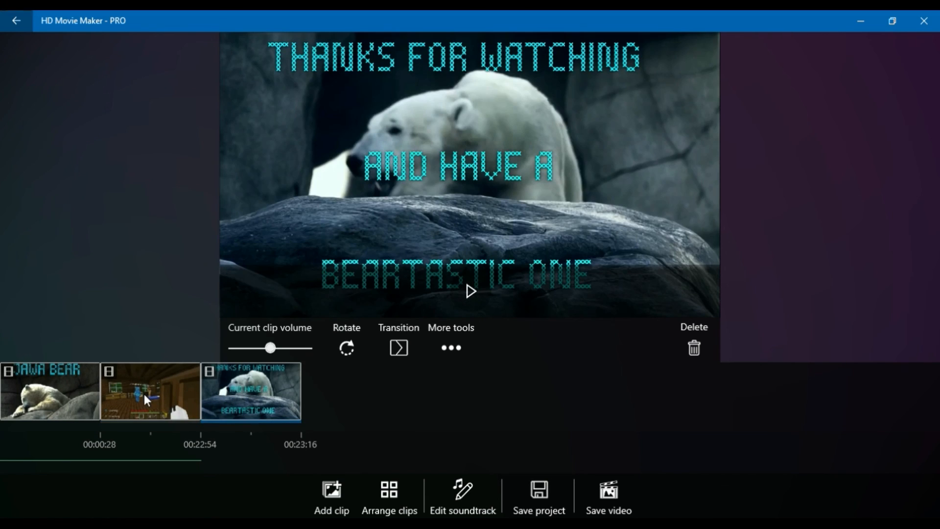
left_click(39, 382)
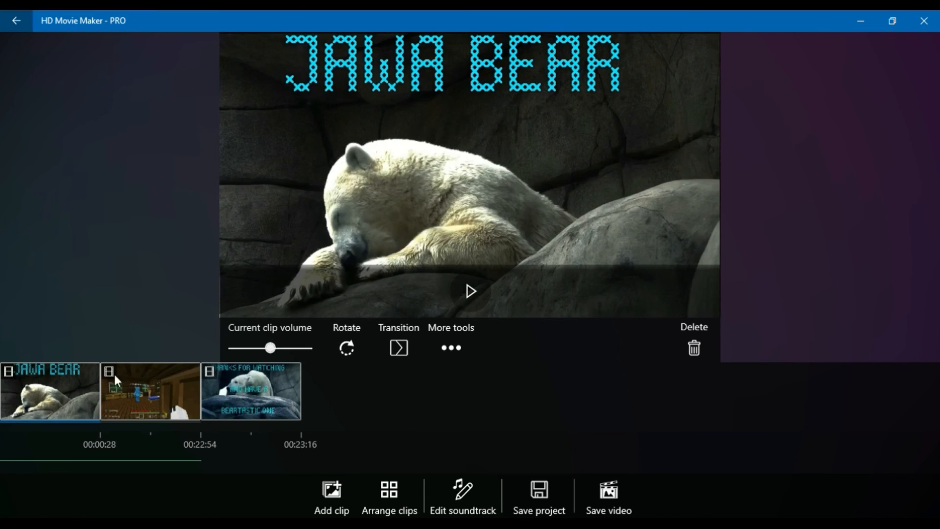
Check which transition is set on the "Thanks for watching" clip, play its opening seconds, and stop the preview.
left_click(220, 386)
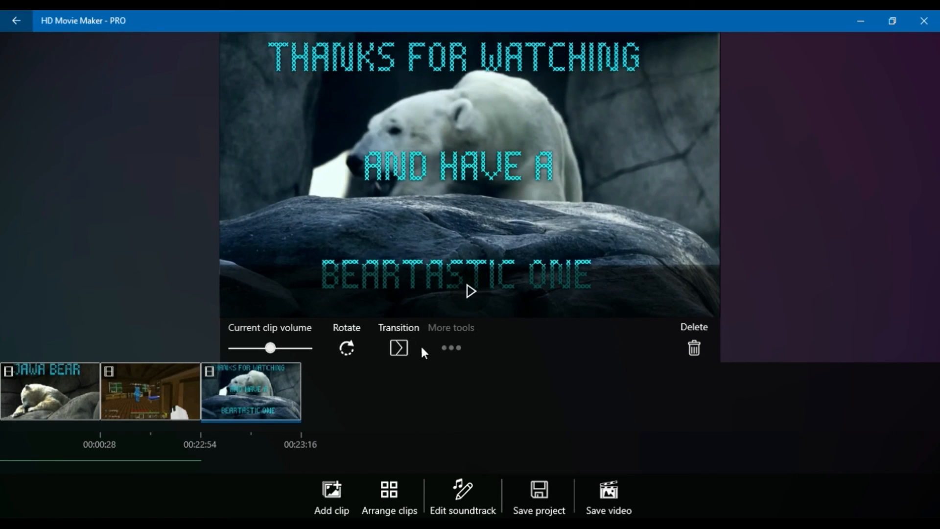
left_click(397, 349)
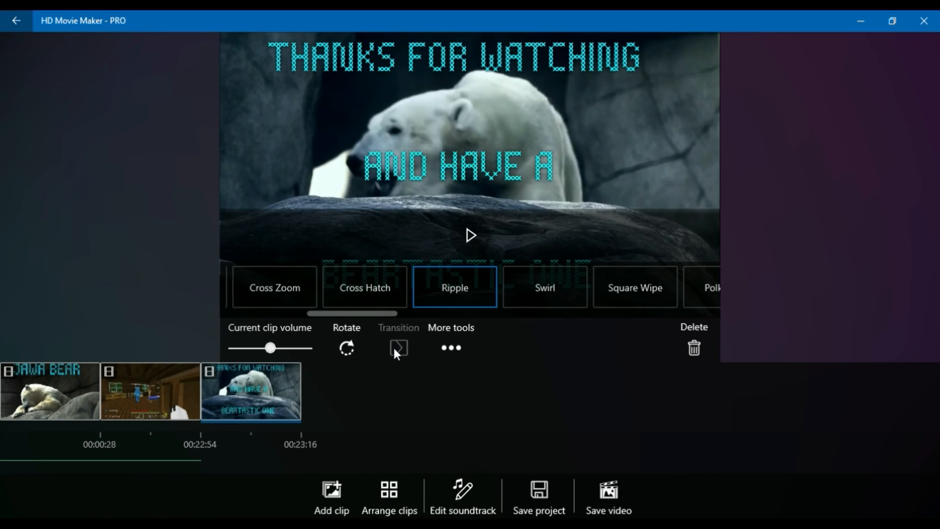
left_click(478, 230)
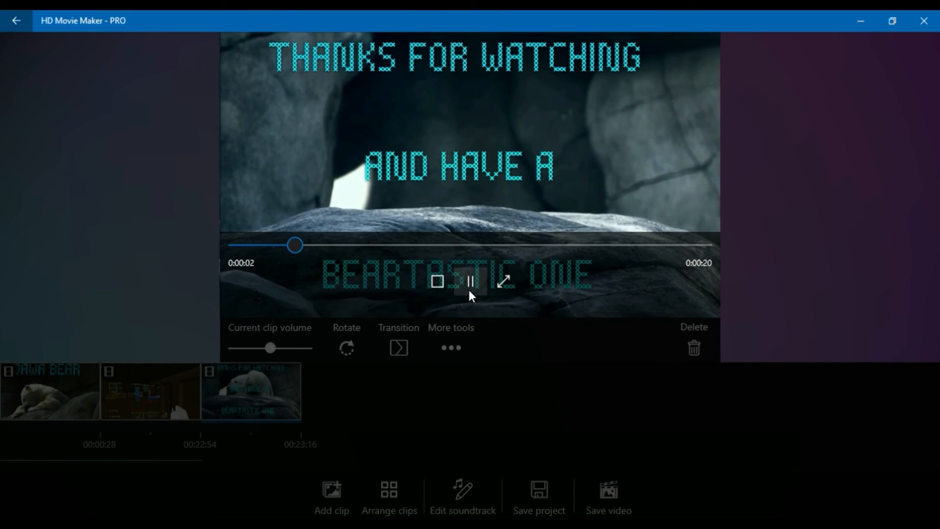
left_click(436, 281)
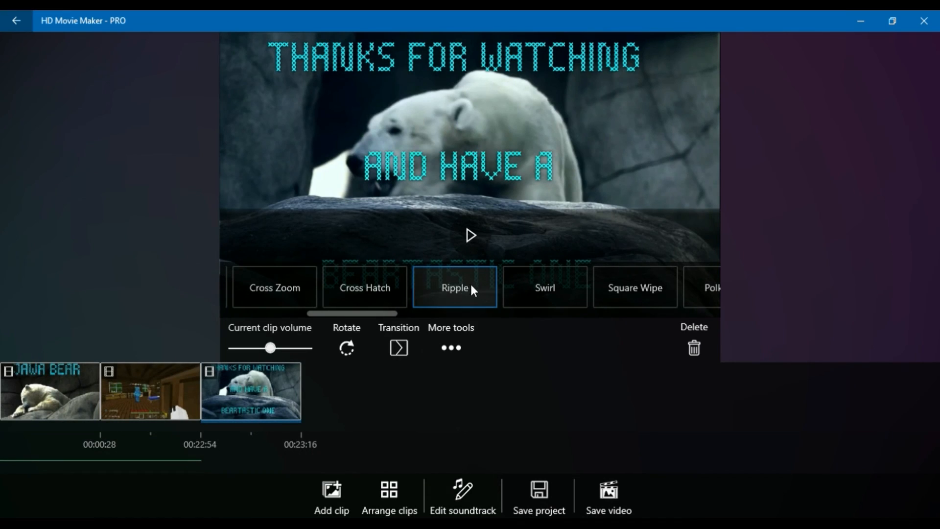